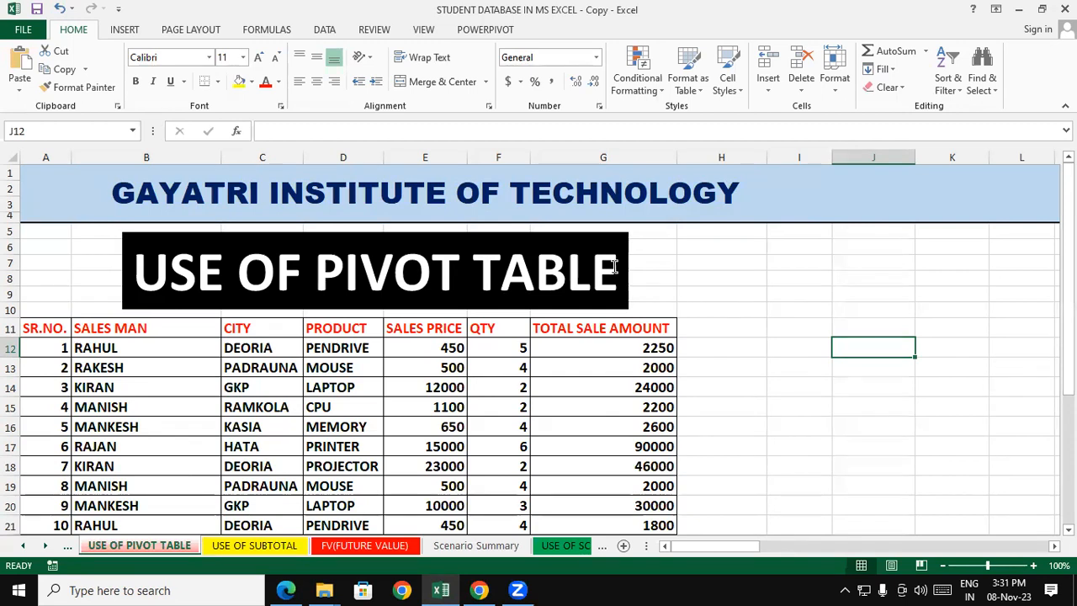
Enlarge the "USE OF PIVOT TABLE" title banner so it spans roughly the width of the sales table
left_click(622, 265)
mouse_move(628, 271)
left_mouse_down()
mouse_move(755, 281)
mouse_move(695, 308)
mouse_move(667, 300)
left_mouse_up()
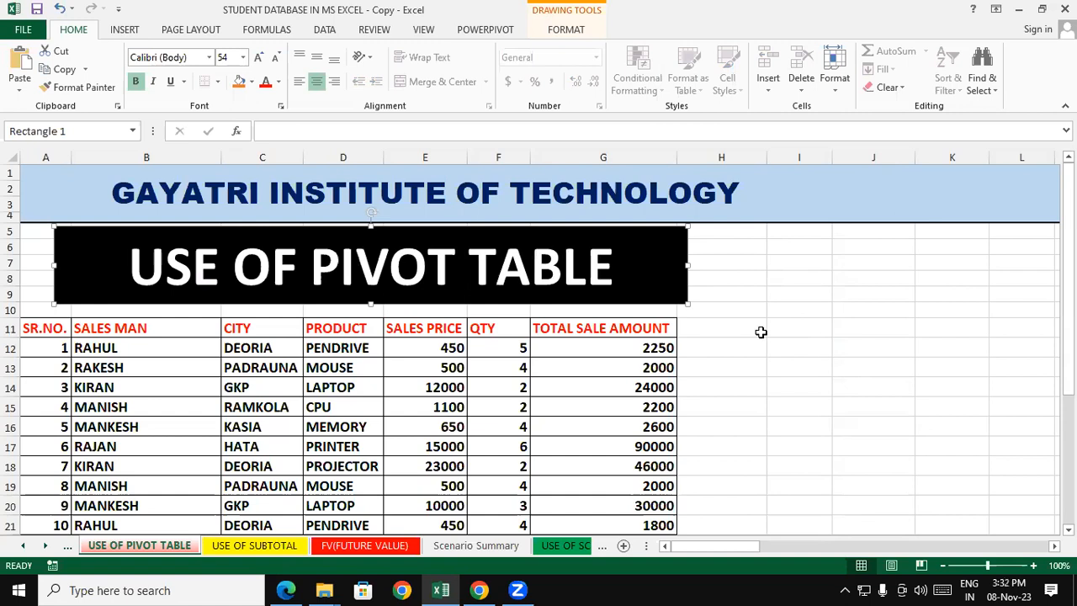
left_click(760, 334)
Examine the sales table's records and how sales price and quantity produce the total sale amount in row 12
left_click(147, 367)
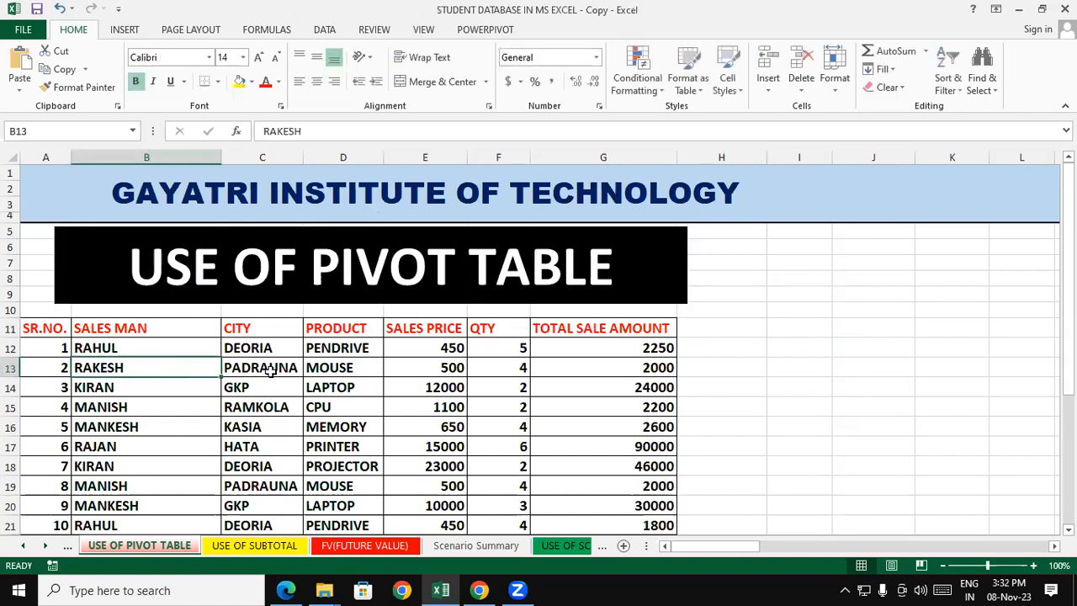
left_click(774, 348)
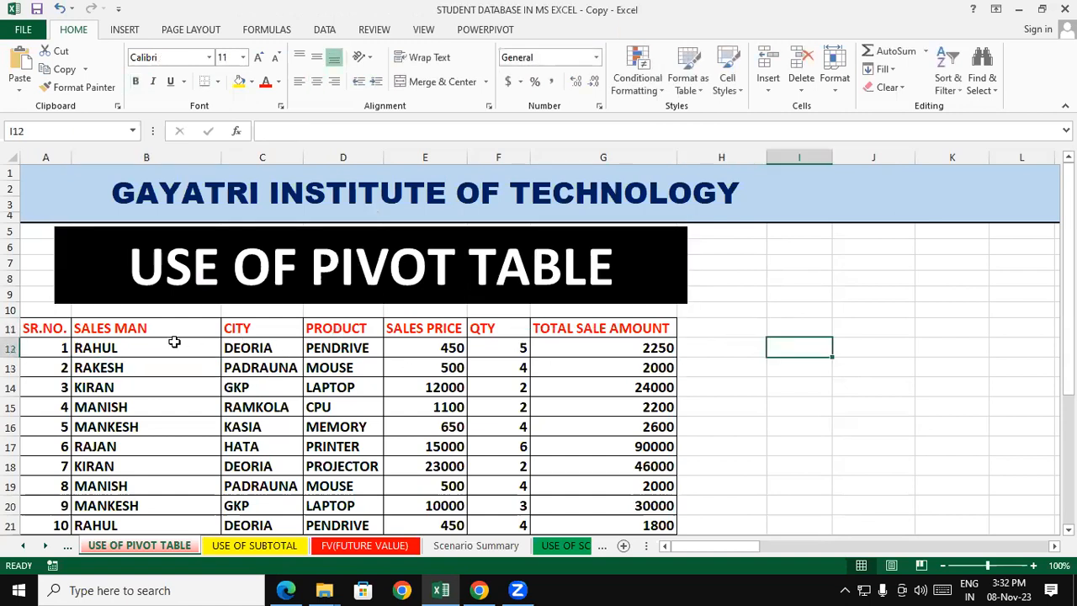
left_click(168, 347)
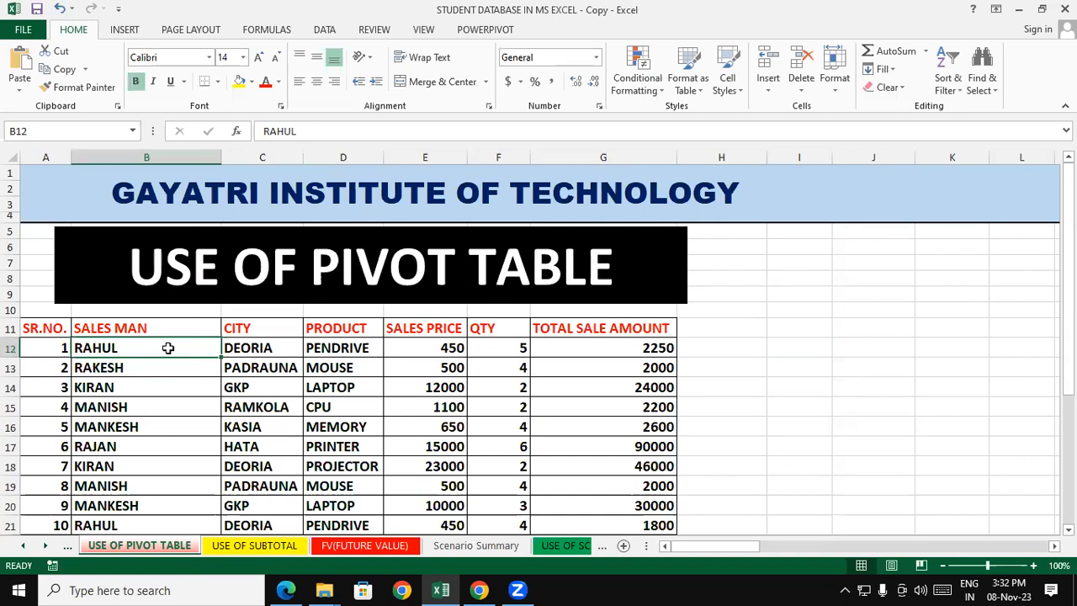
left_click(605, 357)
left_click(828, 383)
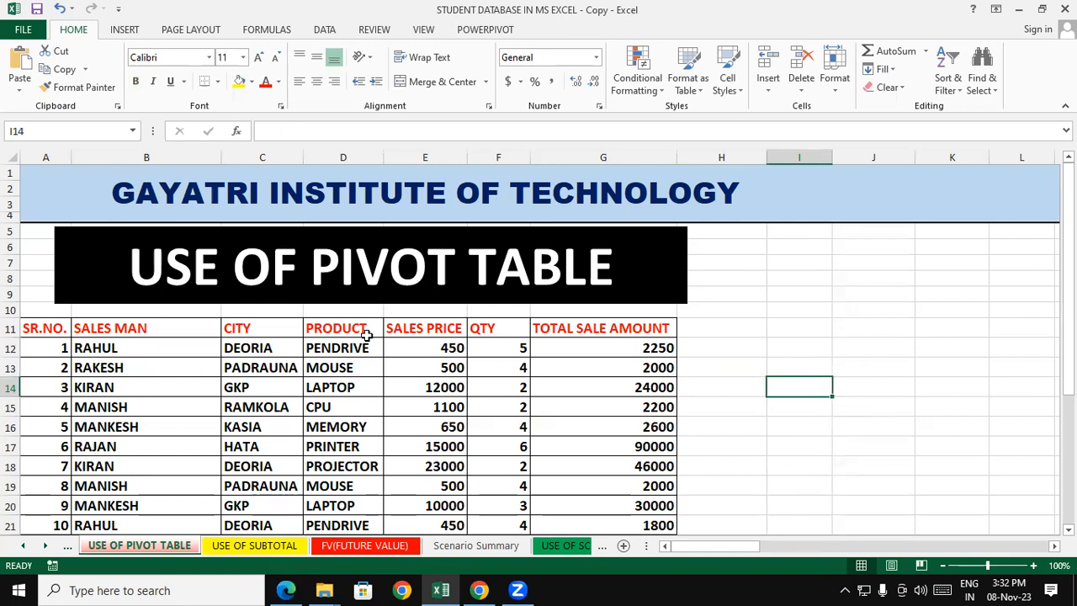
left_click(426, 346)
left_click(486, 349)
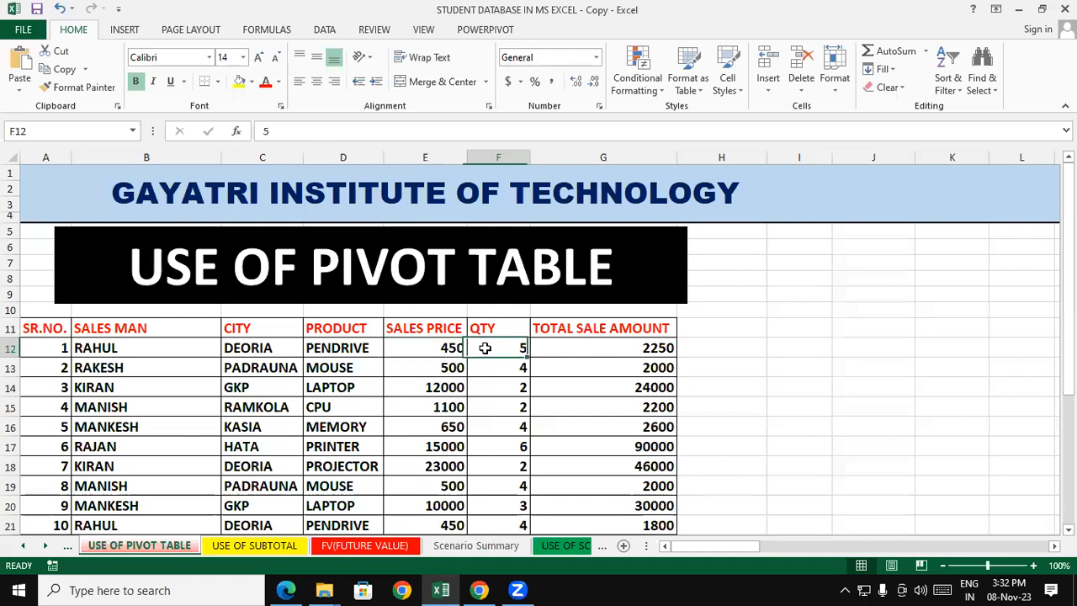
left_click(598, 351)
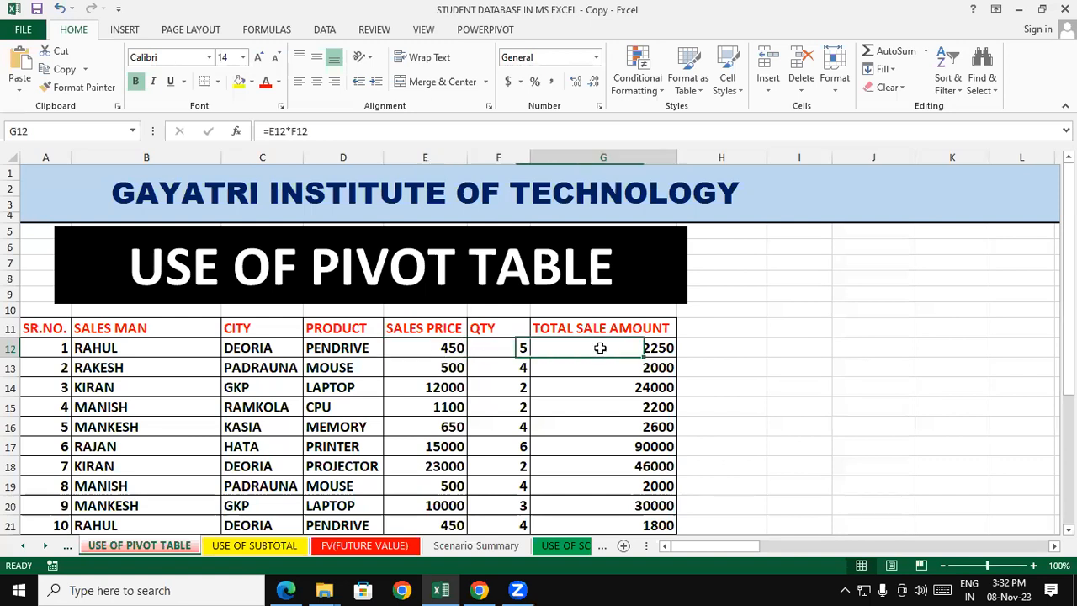
left_click(934, 345)
left_click(645, 354)
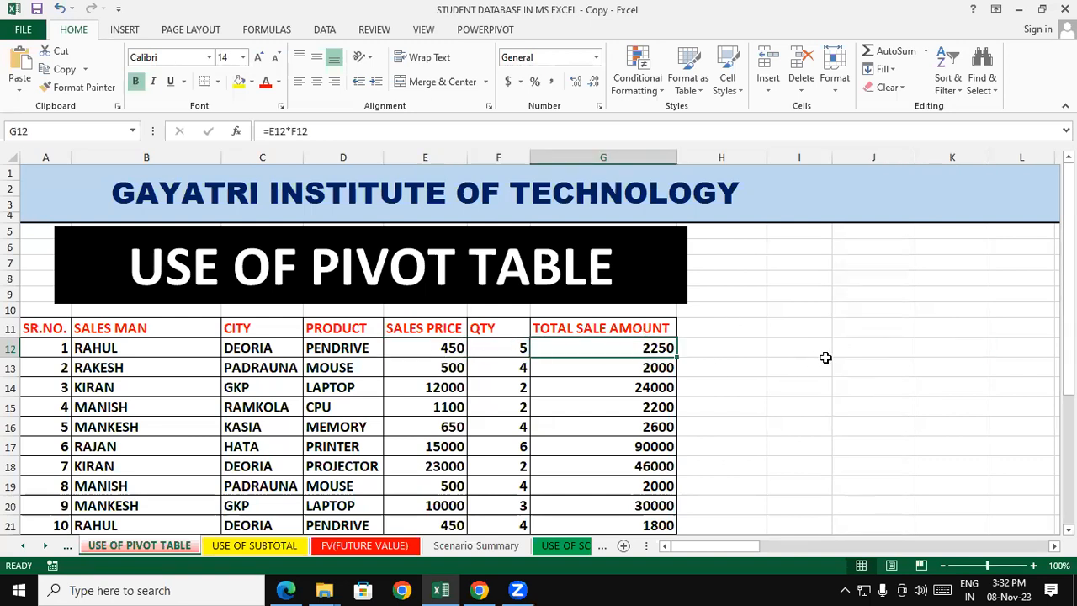
left_click(824, 362)
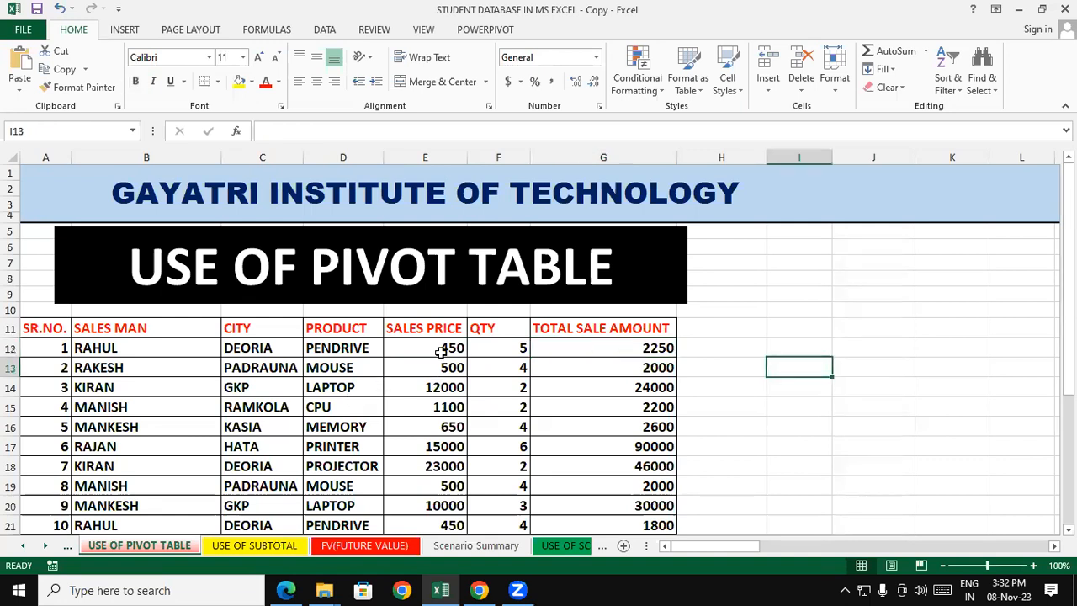
left_click(442, 346)
left_click(491, 345)
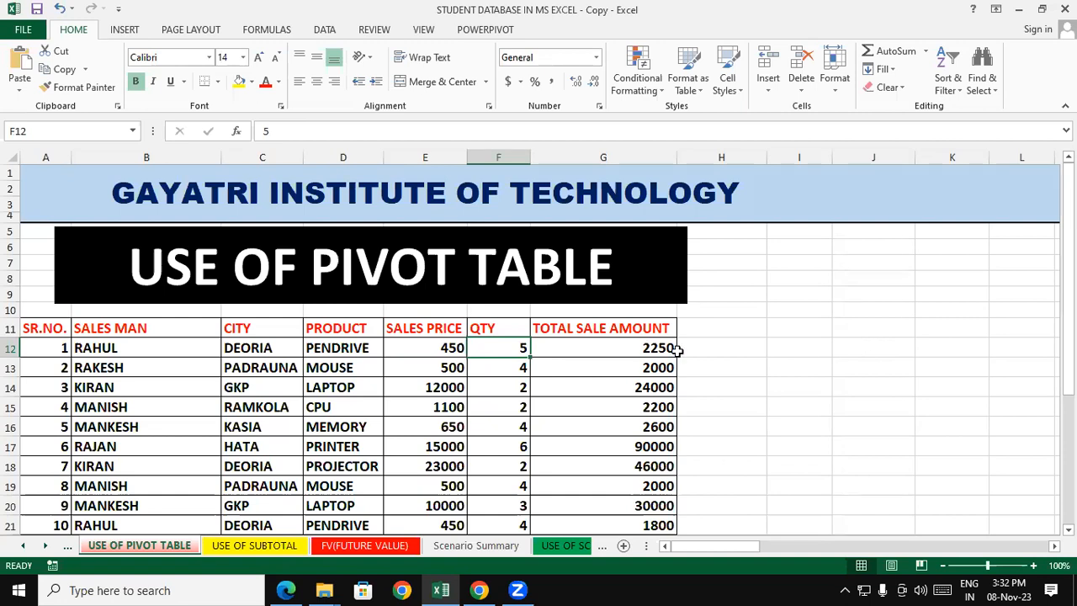
left_click(910, 339)
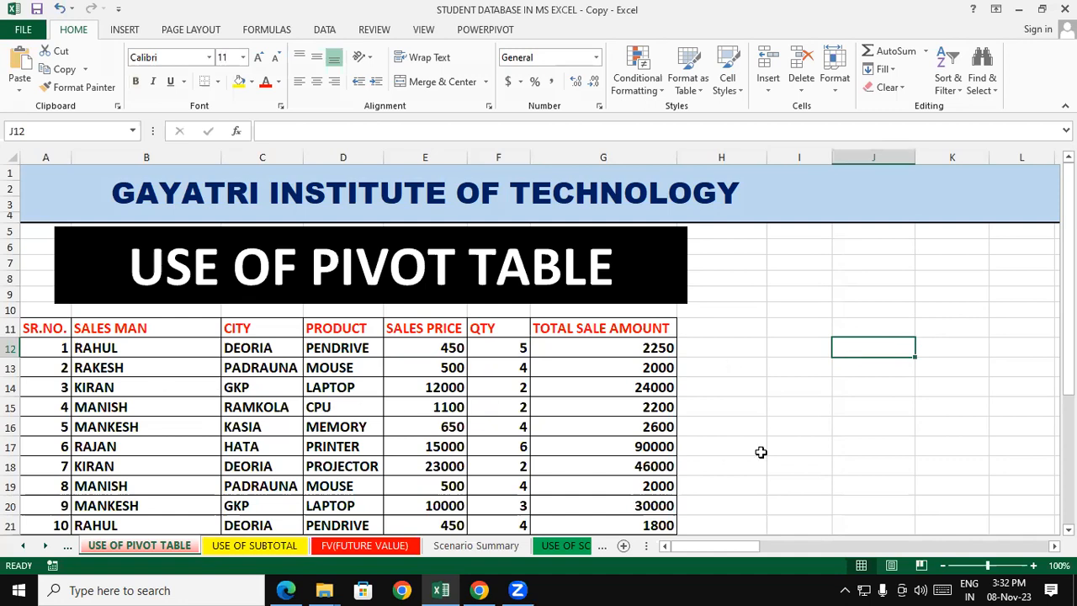
scroll(538, 349, "down", 1)
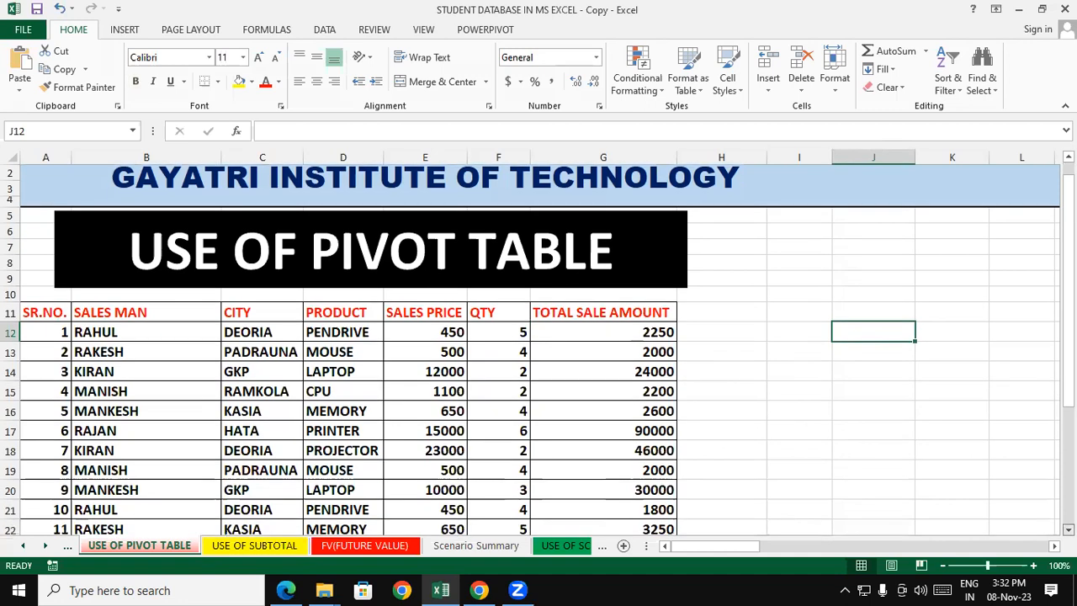
left_click(919, 475)
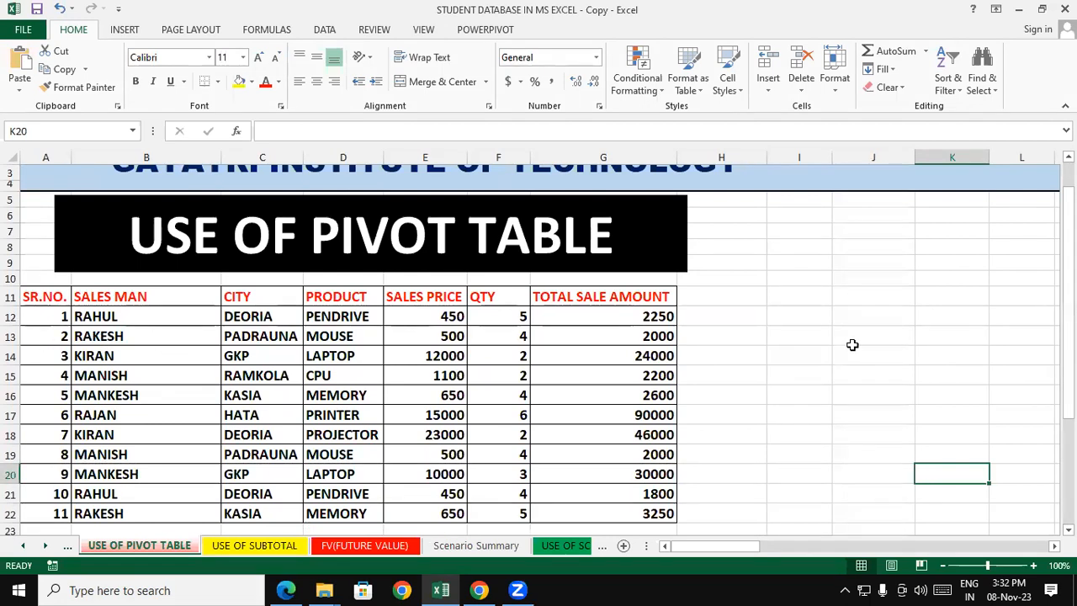
Compare the repeated salesmen's rows in the sales table by city, product and total sale amount
left_click(100, 316)
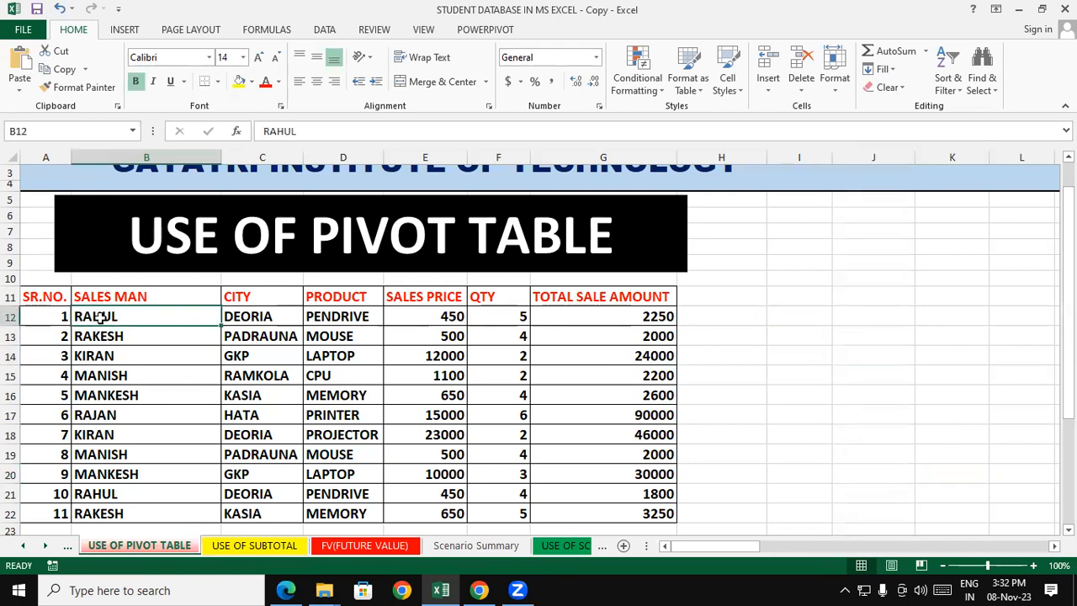
left_click(267, 316)
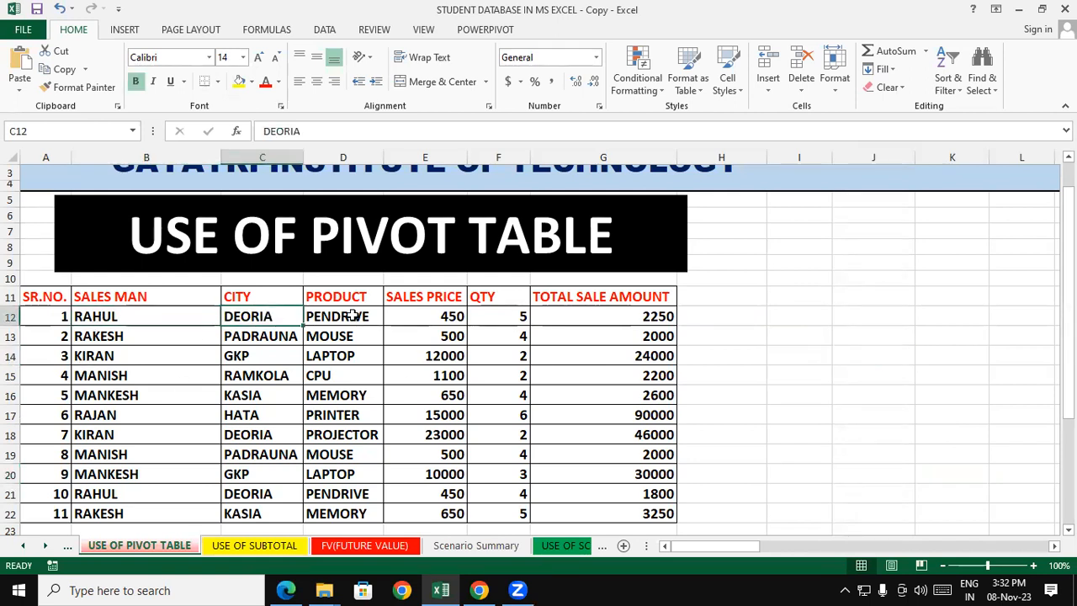
left_click(353, 315)
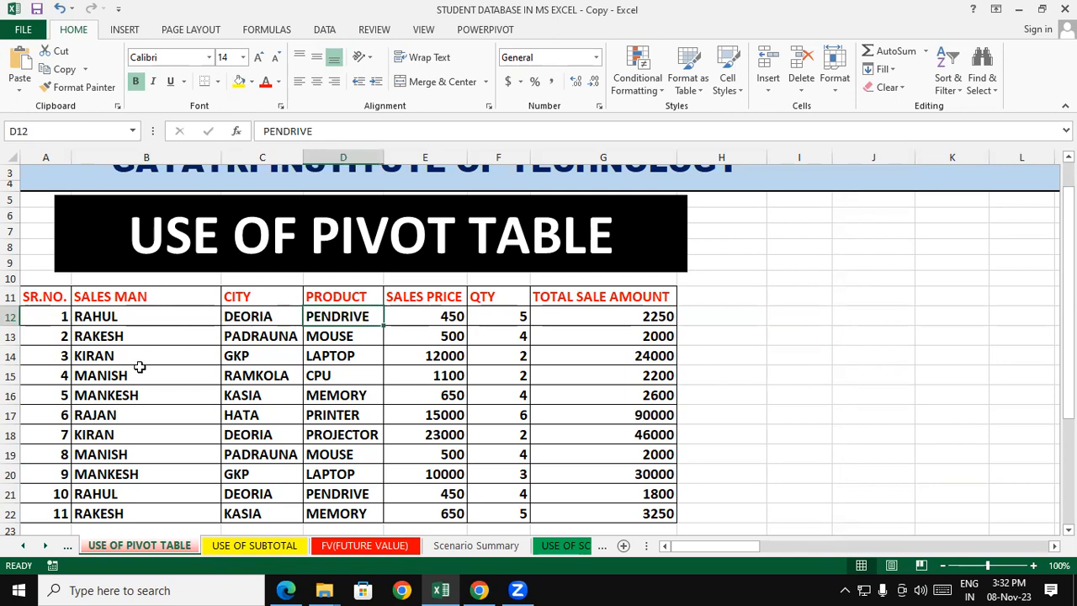
left_click(113, 493)
left_click(260, 493)
left_click(341, 493)
left_click(803, 454)
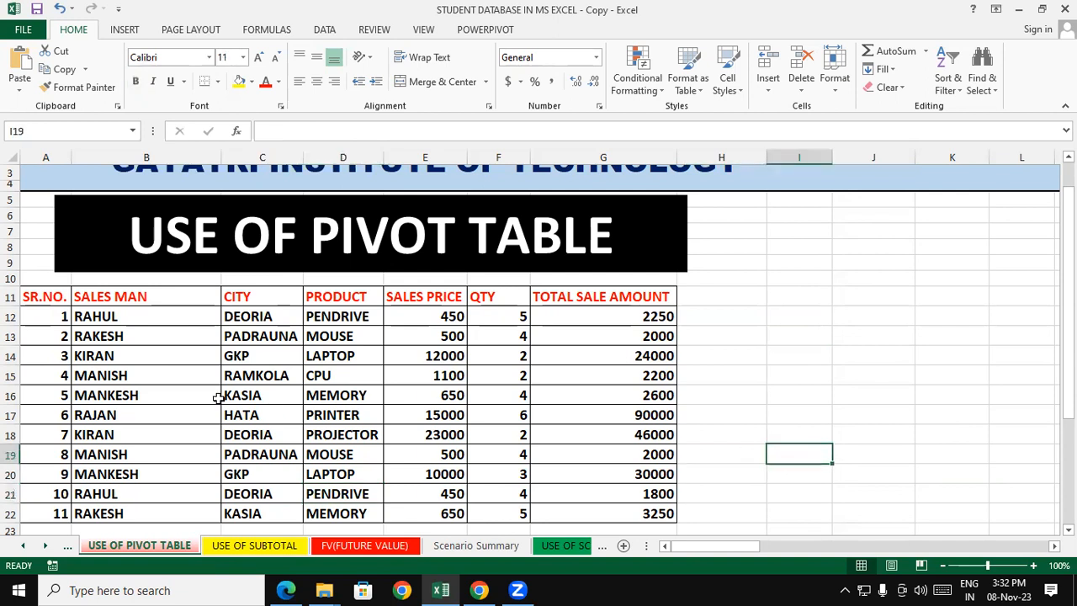
left_click(133, 341)
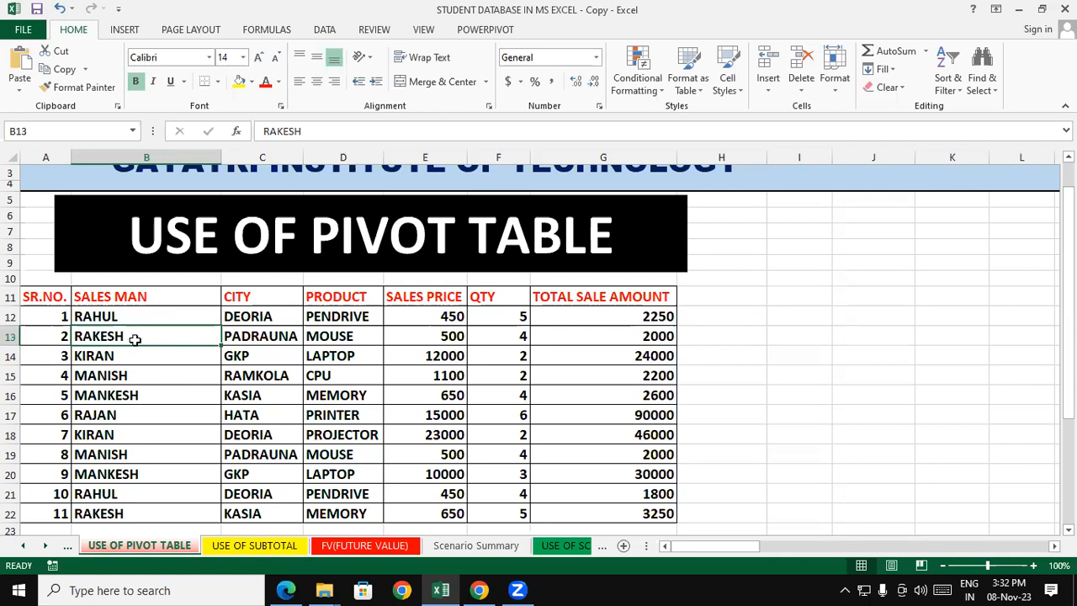
left_click(132, 504)
left_click(337, 510)
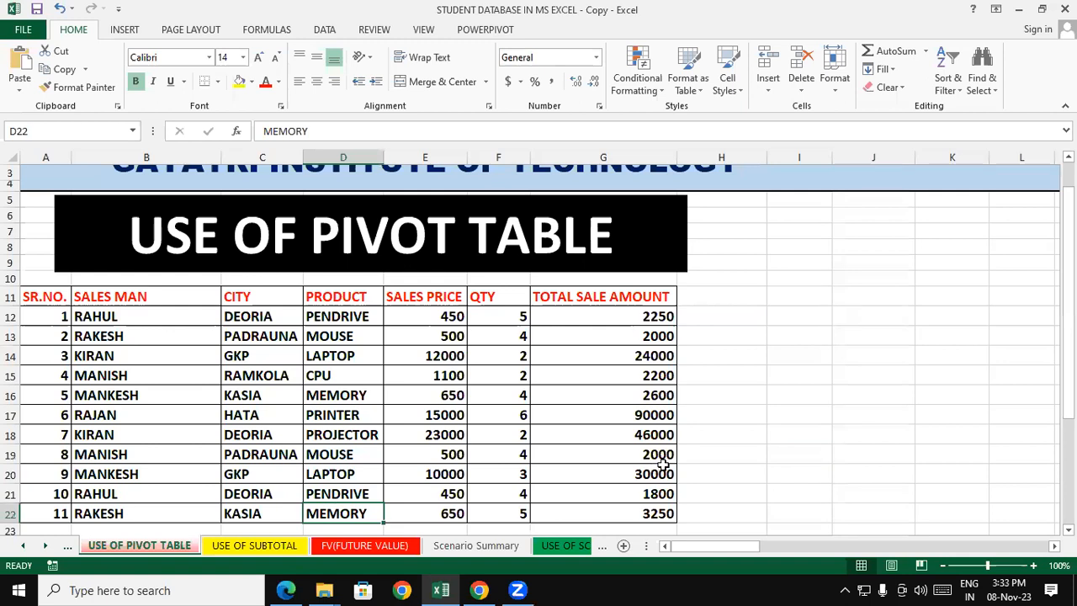
left_click(753, 451)
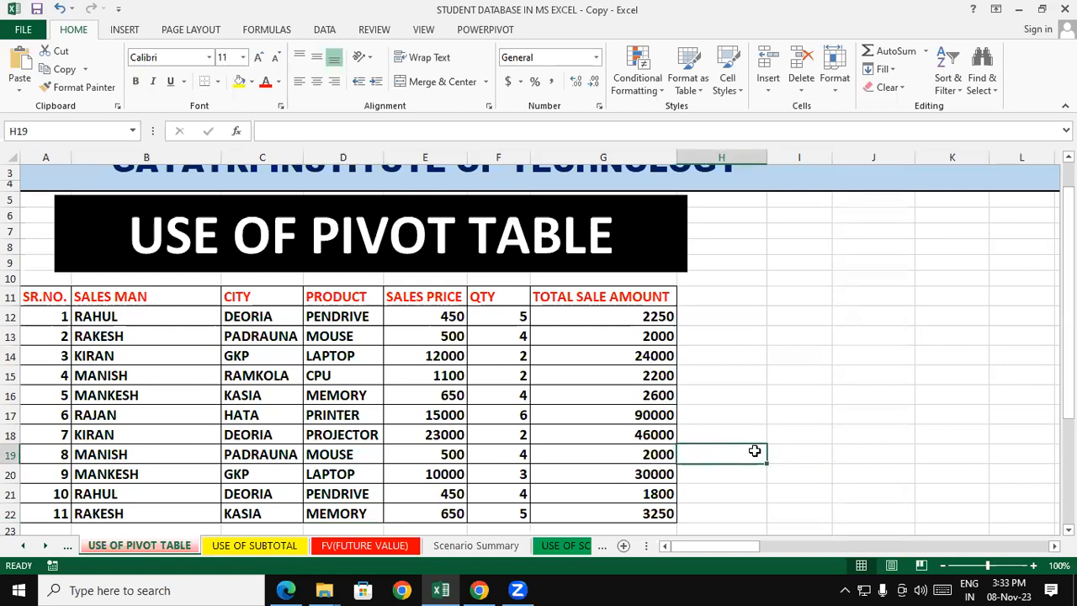
left_click(85, 315)
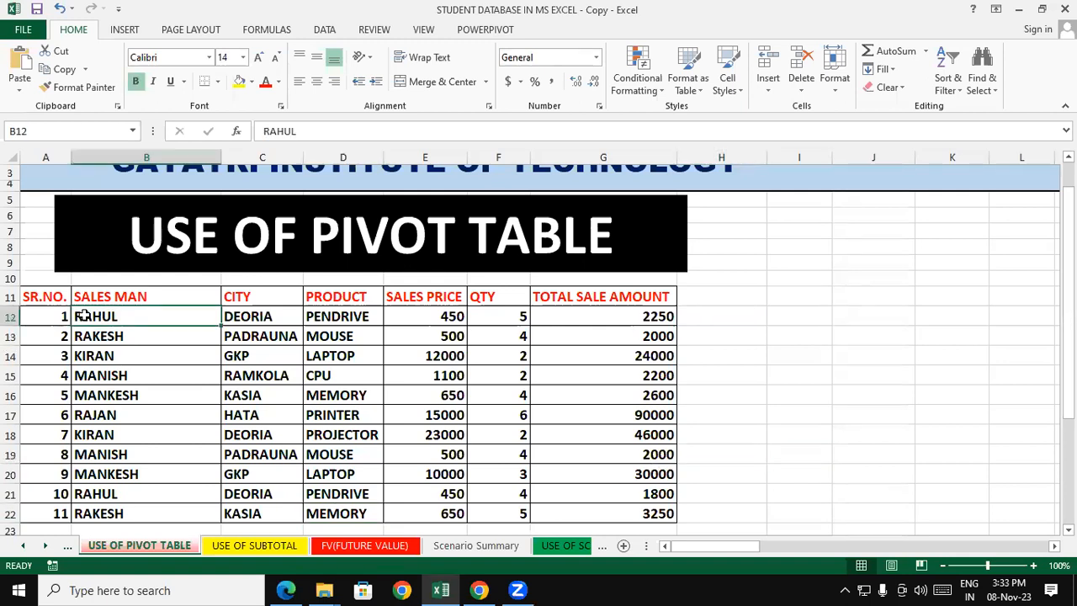
left_click(772, 392)
left_click_drag(632, 315, 641, 379)
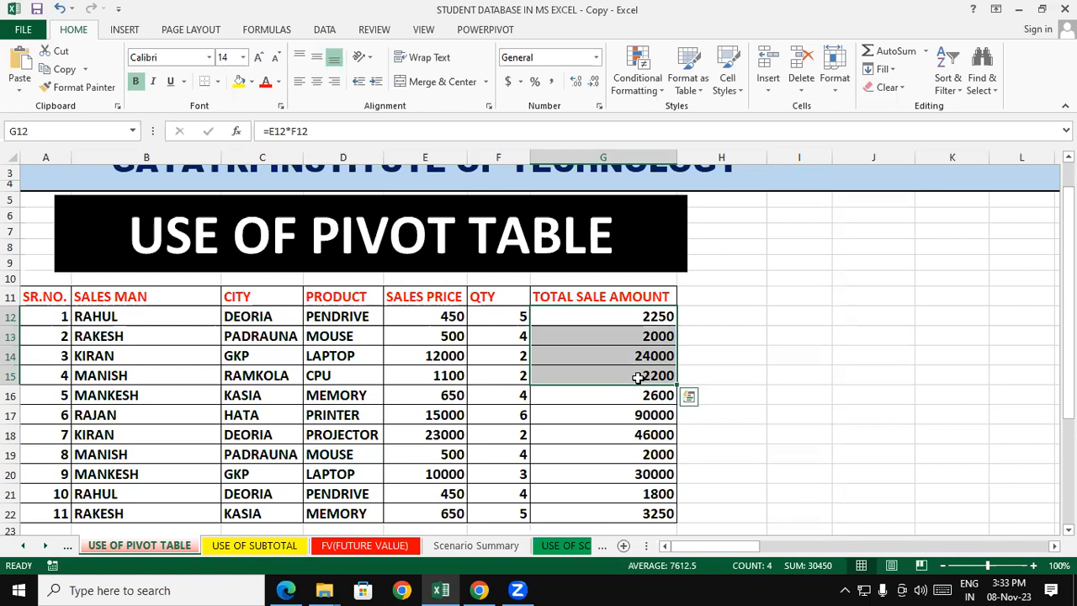
left_click(851, 358)
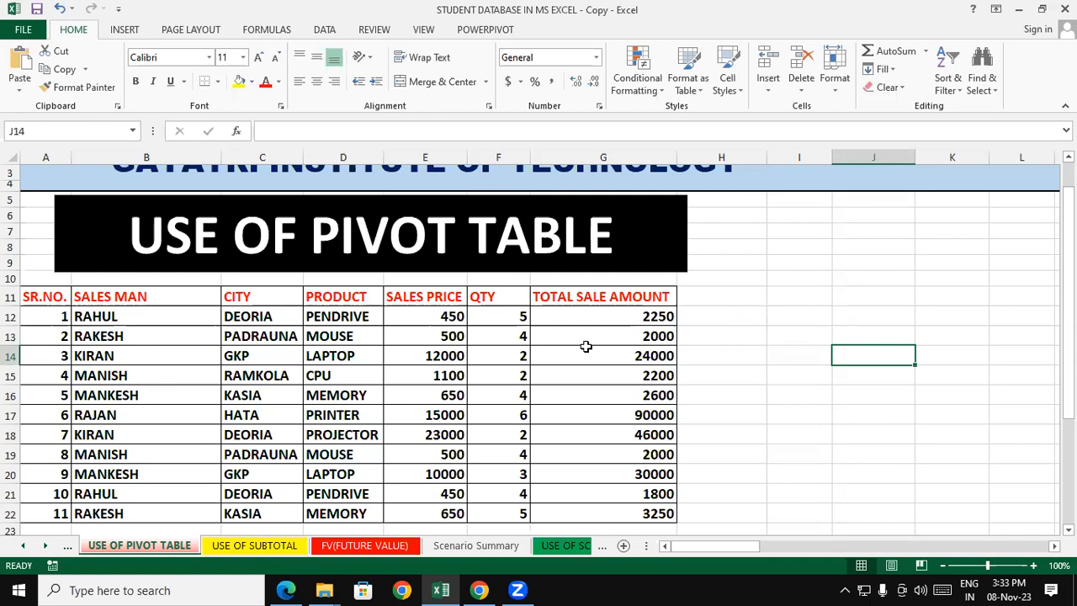
Copy the range A5:G22, containing the title banner and the whole sales table
left_click_drag(34, 194, 622, 515)
right_click(530, 412)
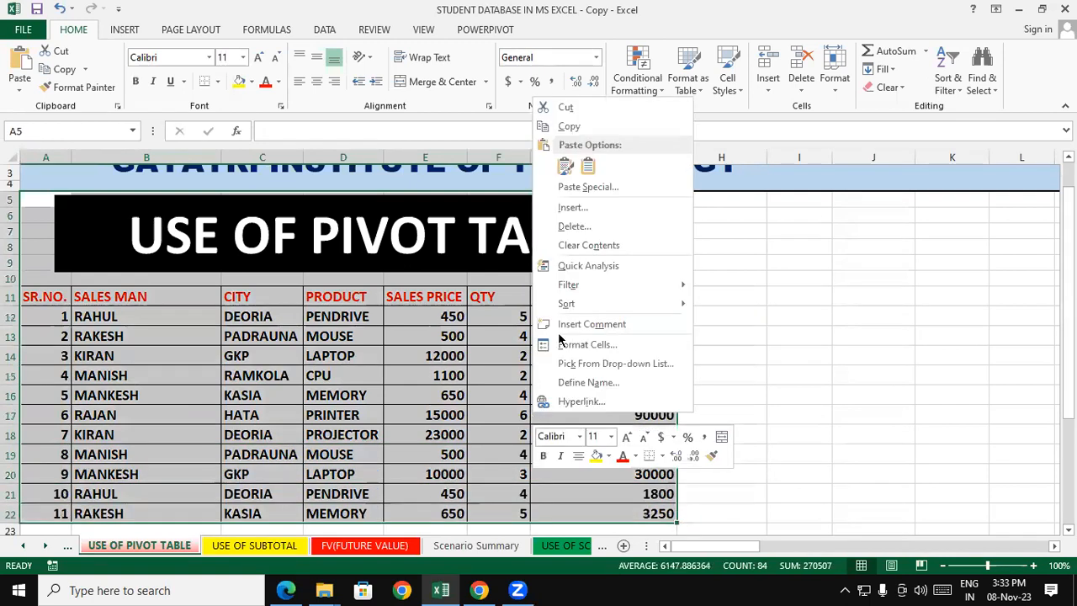
left_click(555, 126)
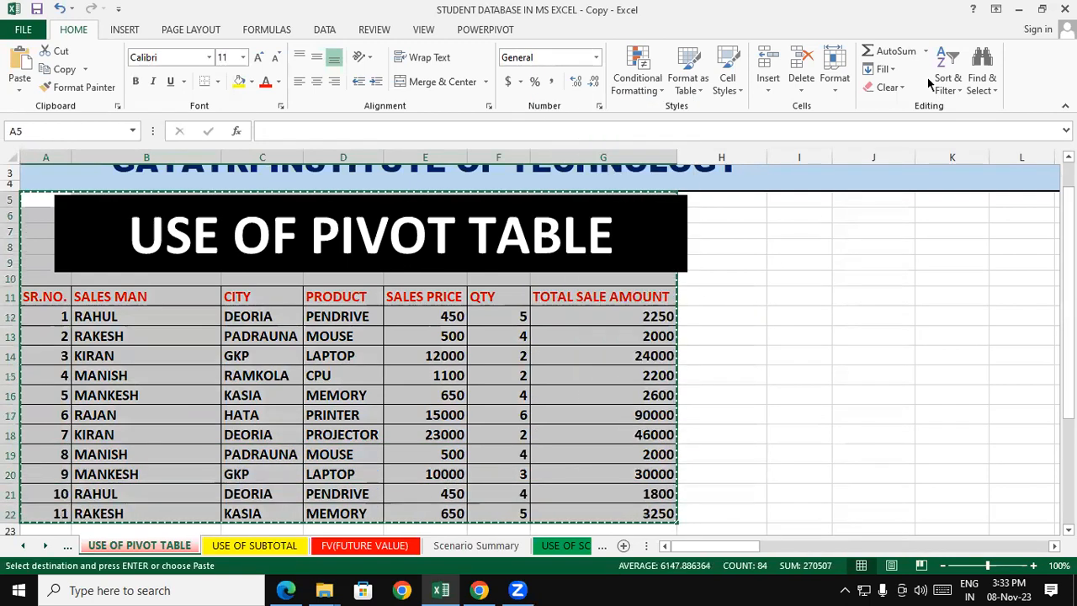
Minimize the current workbook and launch a second, maximized Excel window with a blank workbook
left_click(1015, 10)
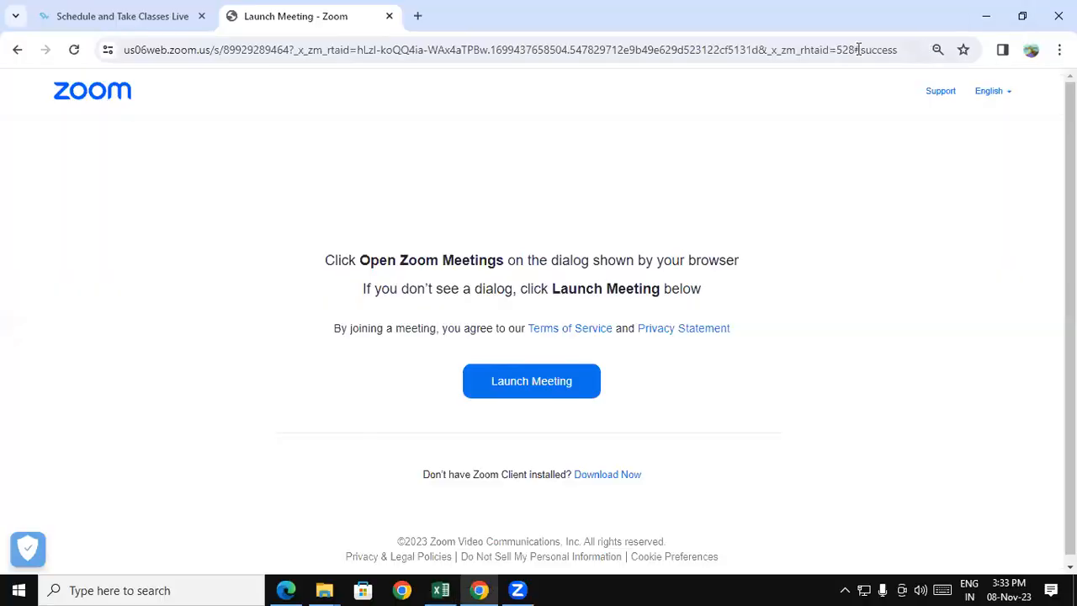
key("super+r")
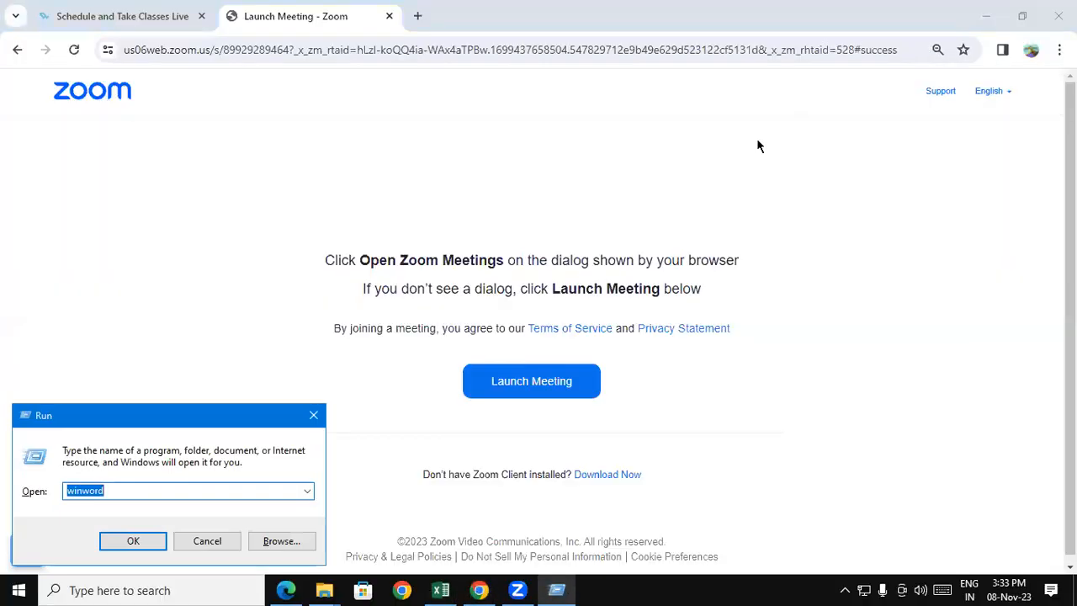
type("EXCEL")
key("Return")
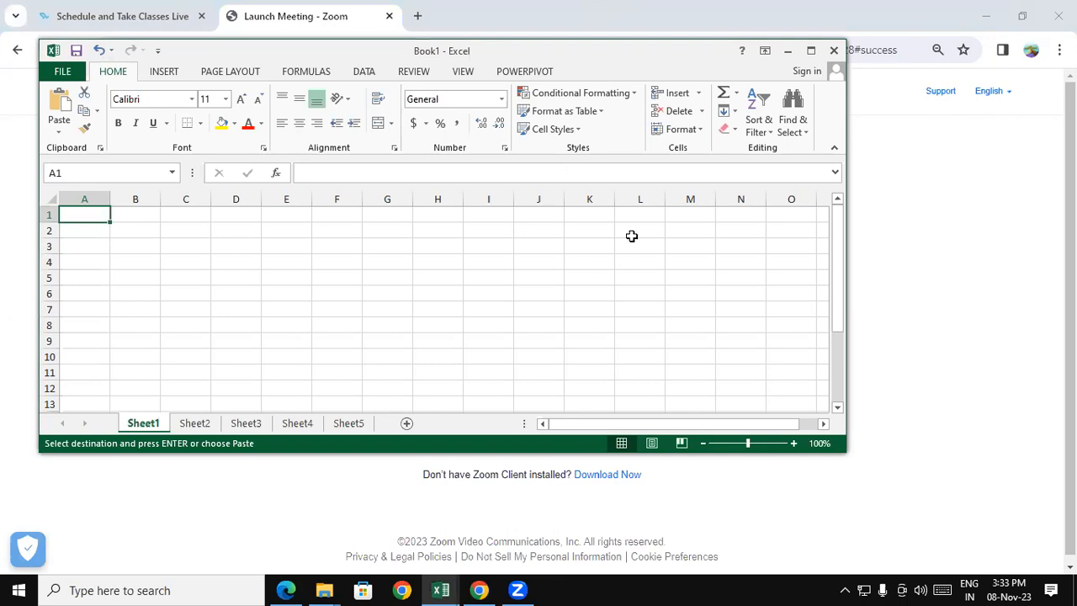
left_click(809, 51)
Paste the copied banner and sales table into Sheet1 of the blank workbook, starting at cell A3
left_click(446, 368)
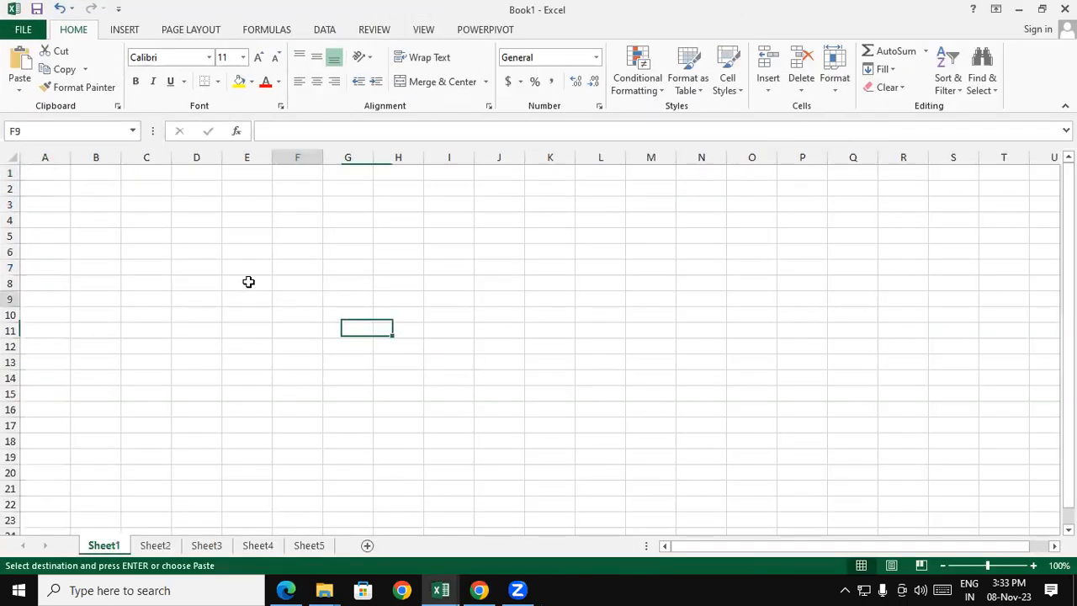
left_click(252, 286)
left_click(45, 220)
left_click(61, 197)
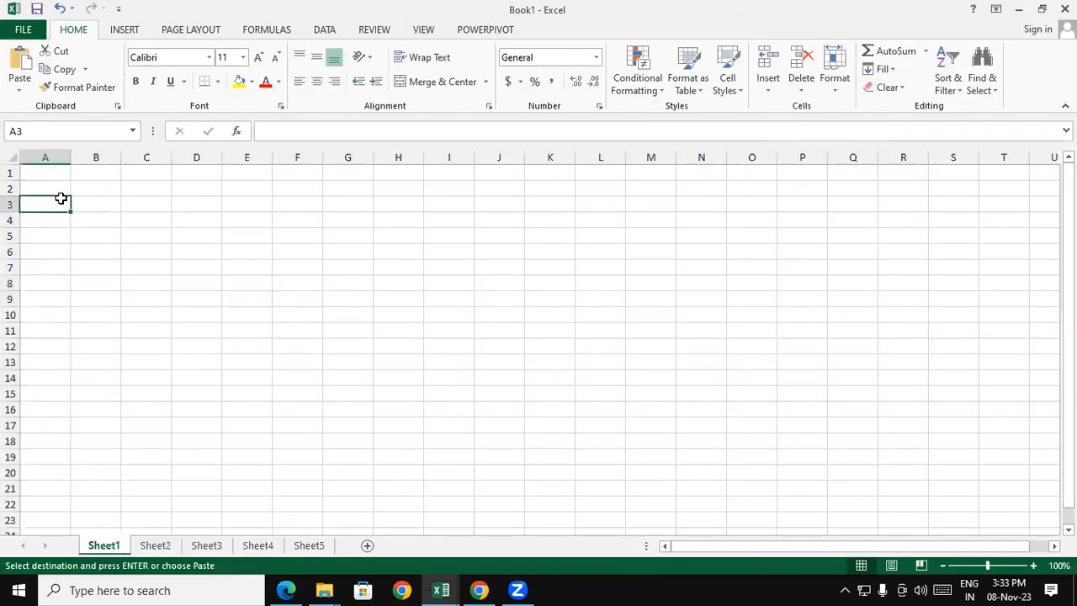
key("ctrl+v")
left_click(595, 336)
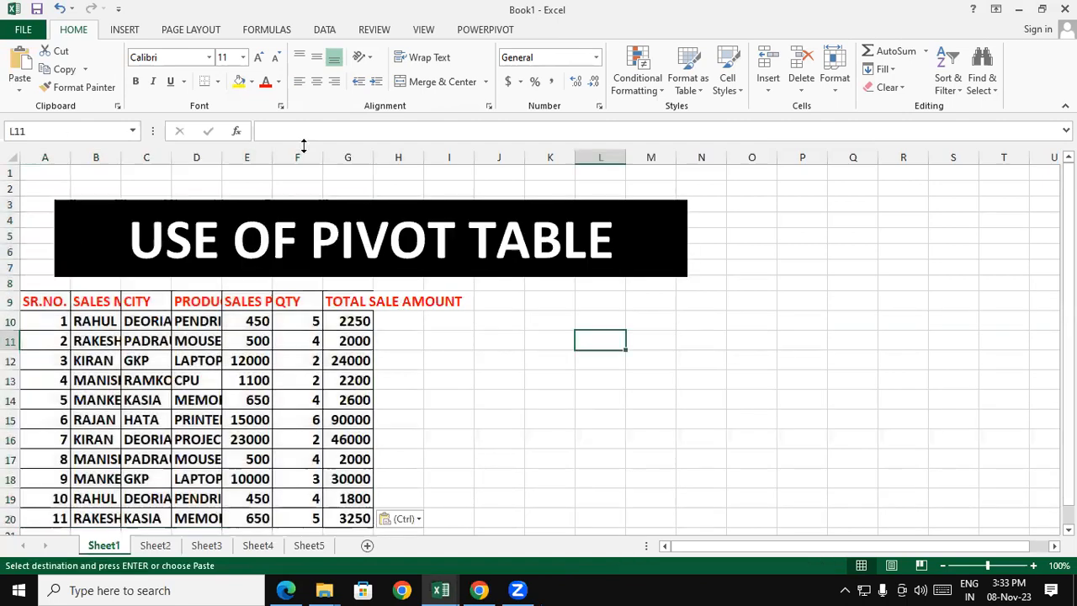
Autofit the widths of columns A to G to the contents of the pasted sales table
left_click_drag(44, 157, 372, 148)
double_click(373, 148)
left_click(681, 317)
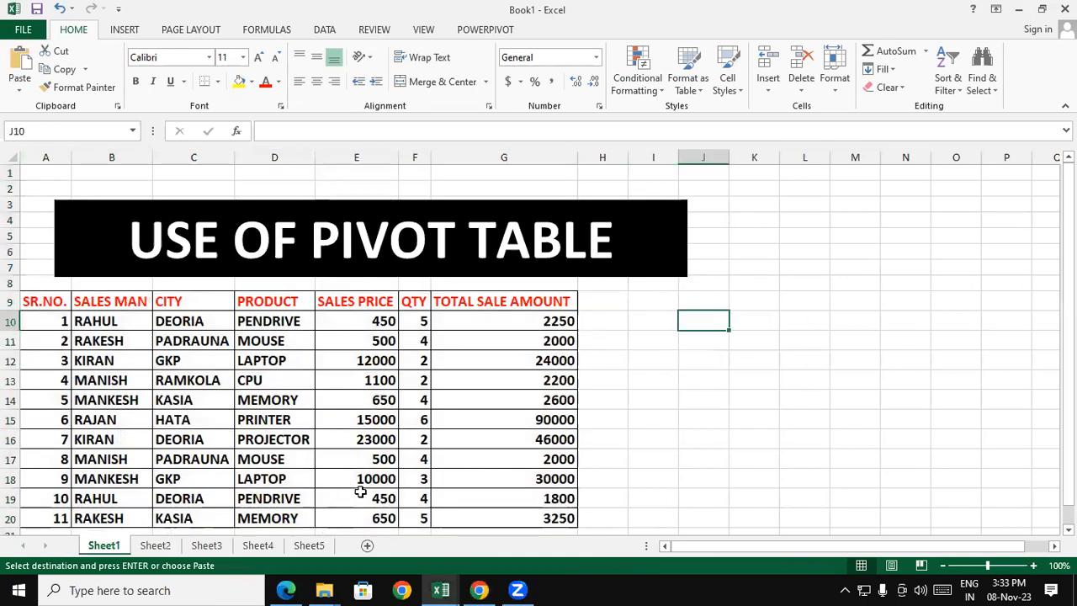
left_click(875, 457)
Create a PivotTable from the sales table A9:G20 and place it on the existing worksheet at Sheet1 cell K9
left_click_drag(42, 304, 526, 515)
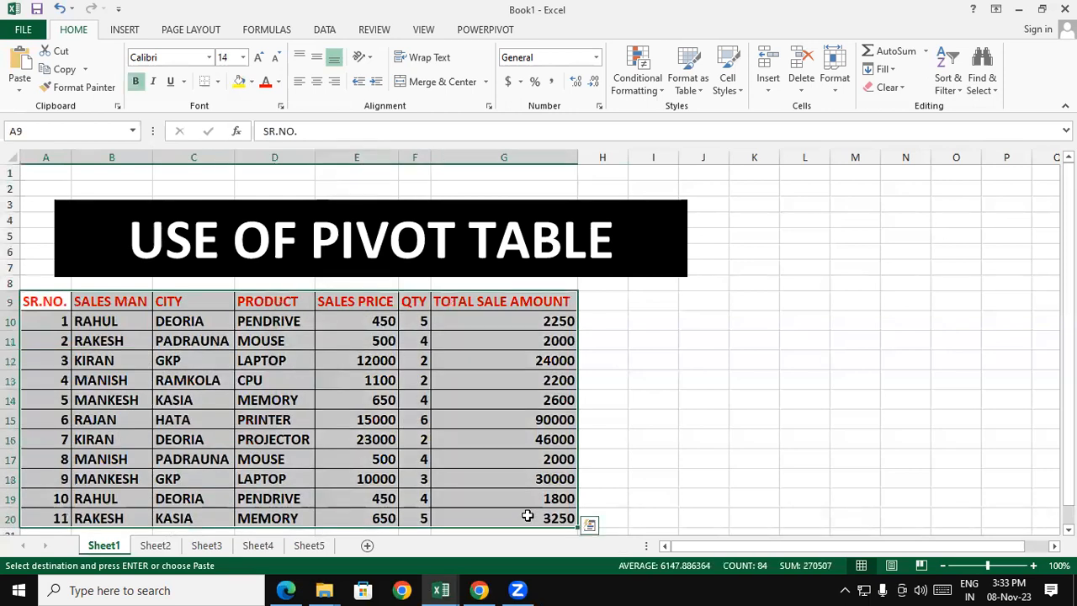
left_click(120, 31)
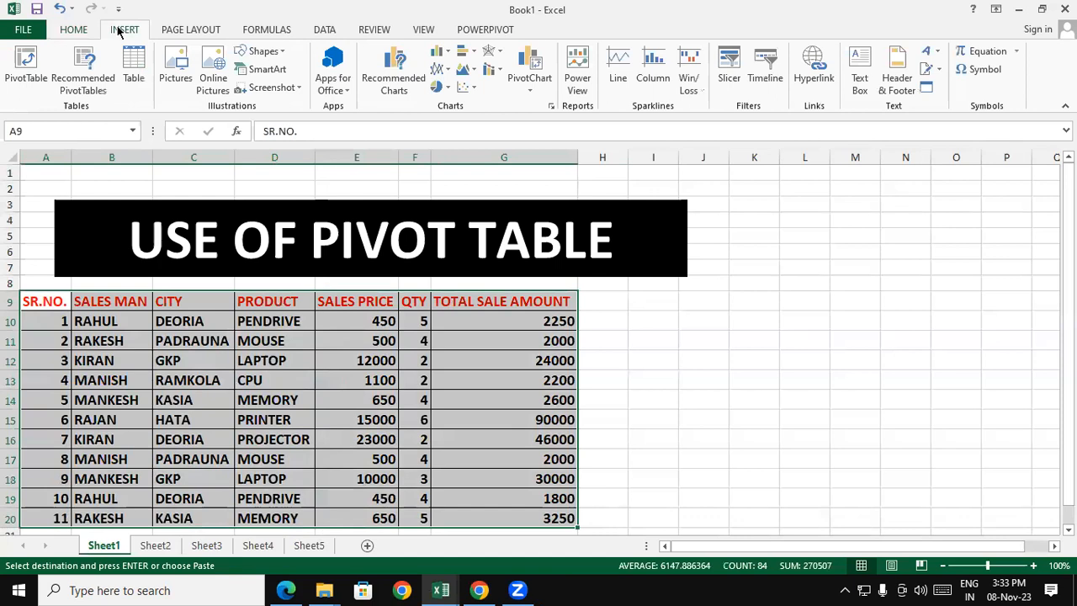
left_click(23, 76)
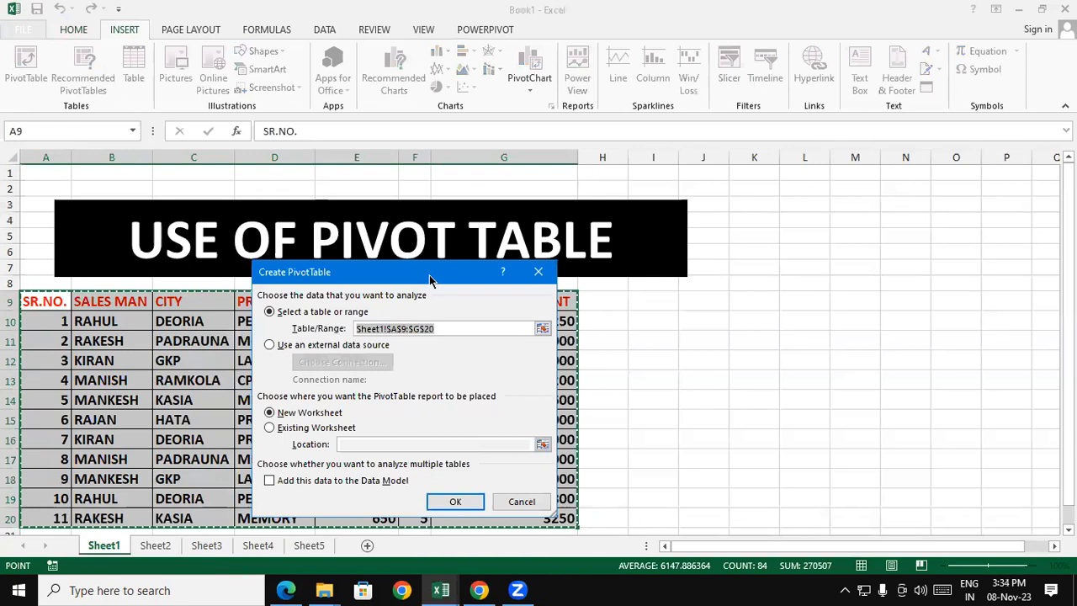
left_click_drag(430, 281, 730, 176)
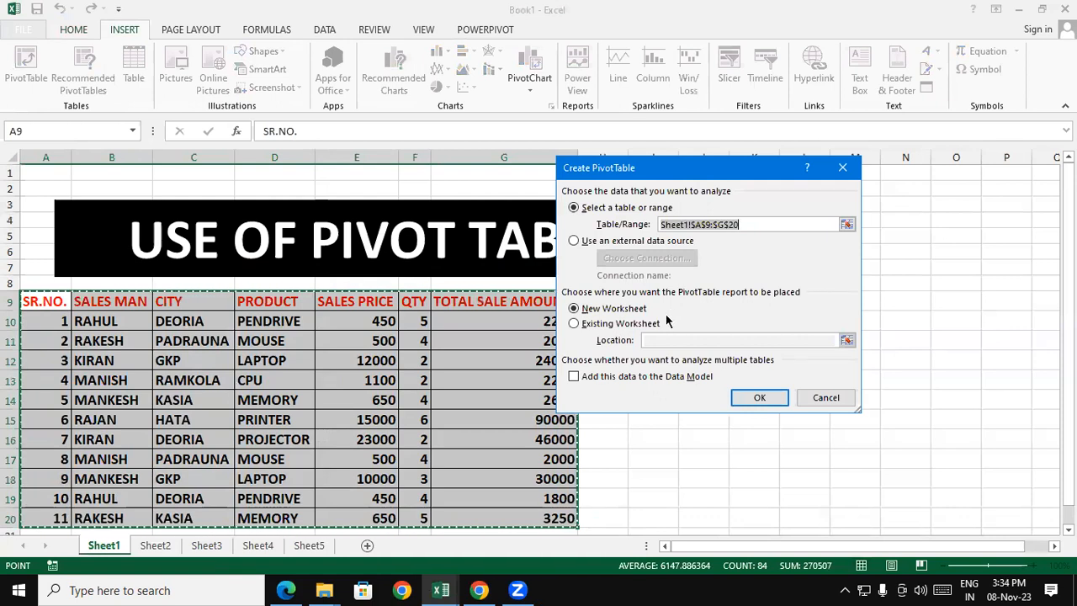
left_click(608, 326)
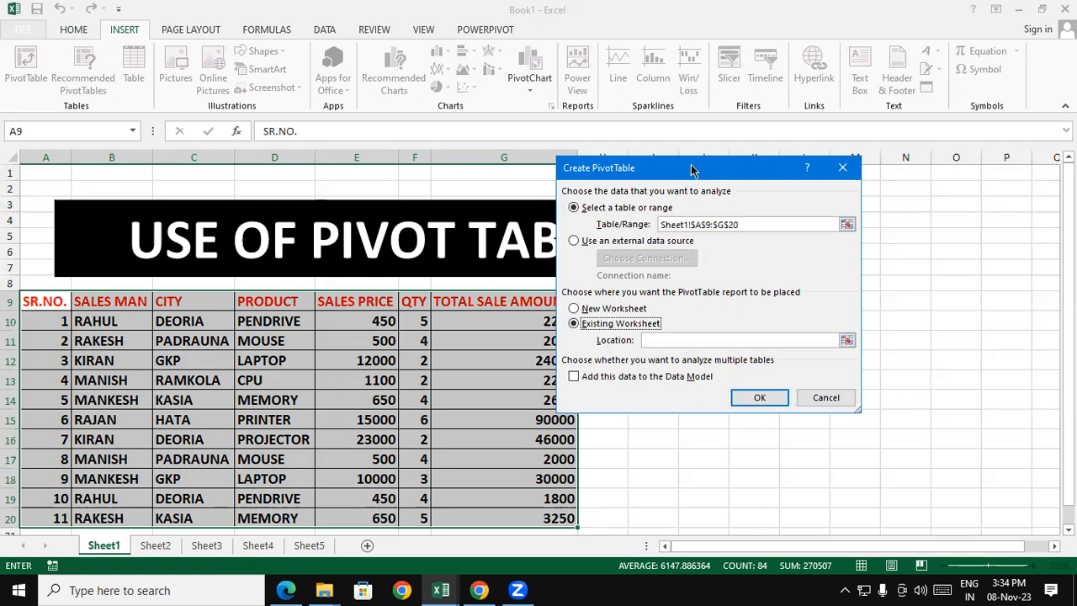
left_click_drag(692, 171, 413, 201)
left_click(406, 371)
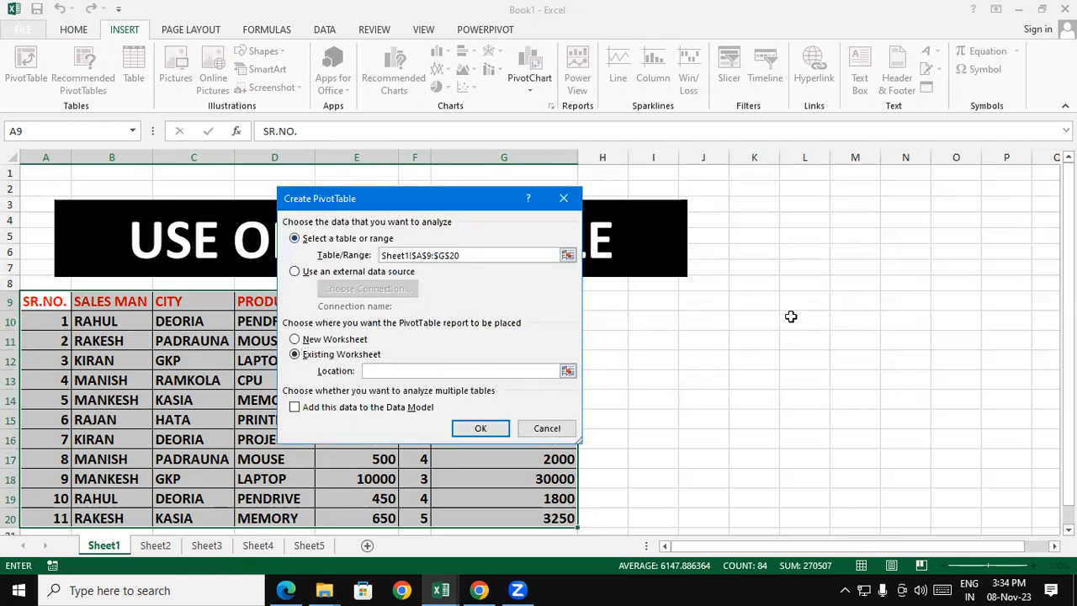
left_click(749, 305)
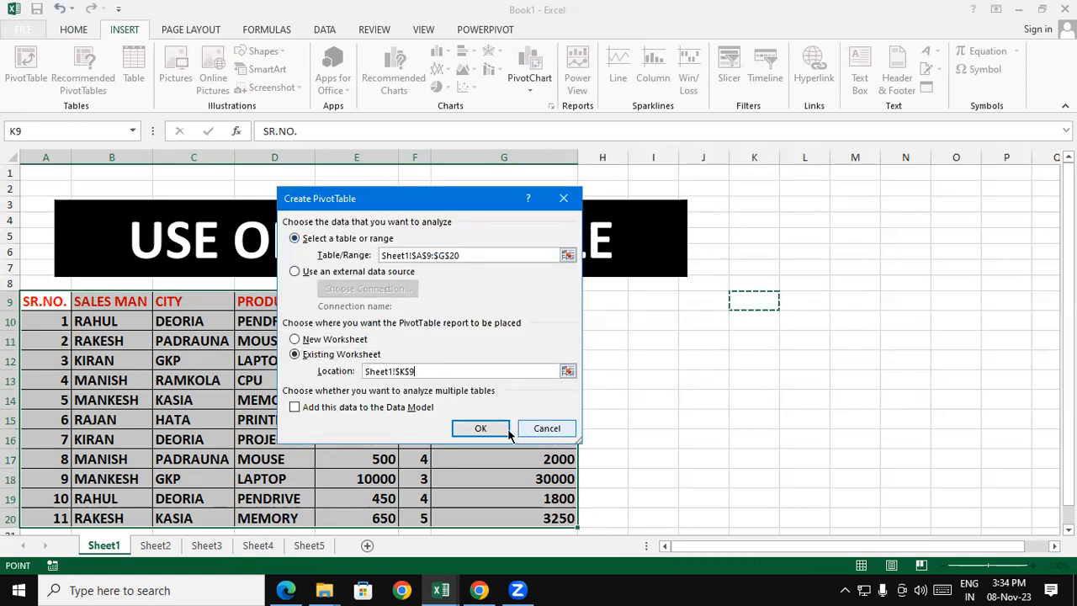
left_click(490, 428)
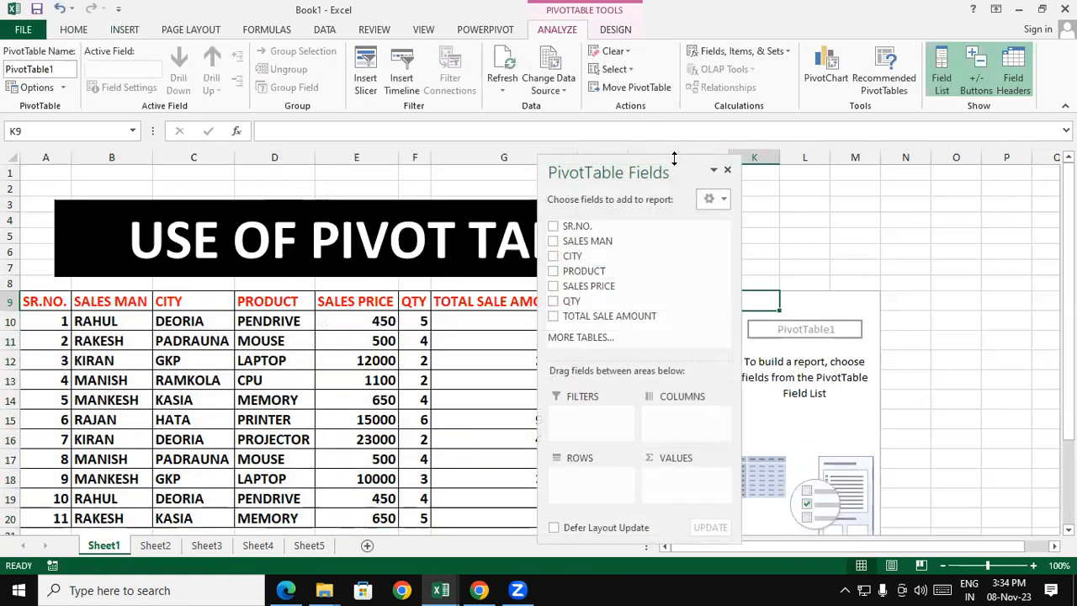
Move the PivotTable field list aside and add the SALES MAN field to the PivotTable rows
left_click_drag(633, 173, 936, 139)
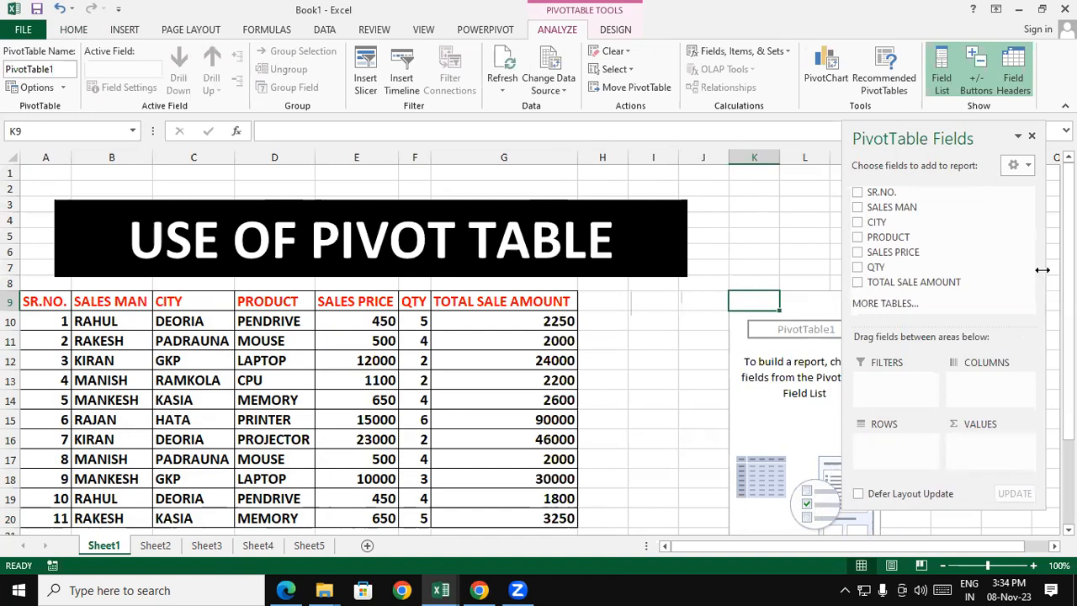
left_click_drag(1067, 253, 1067, 298)
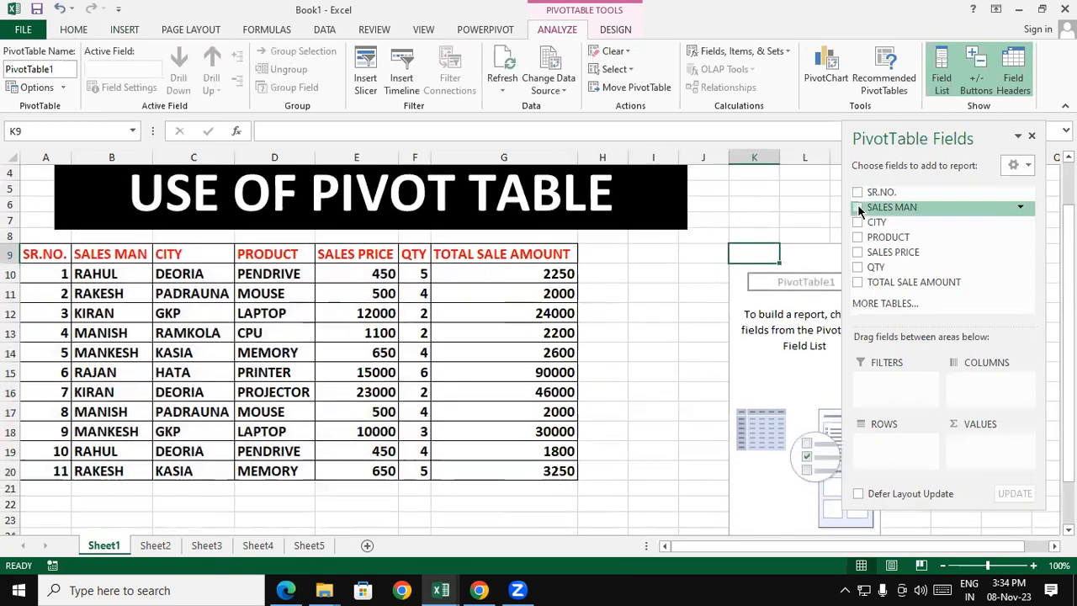
left_click(857, 207)
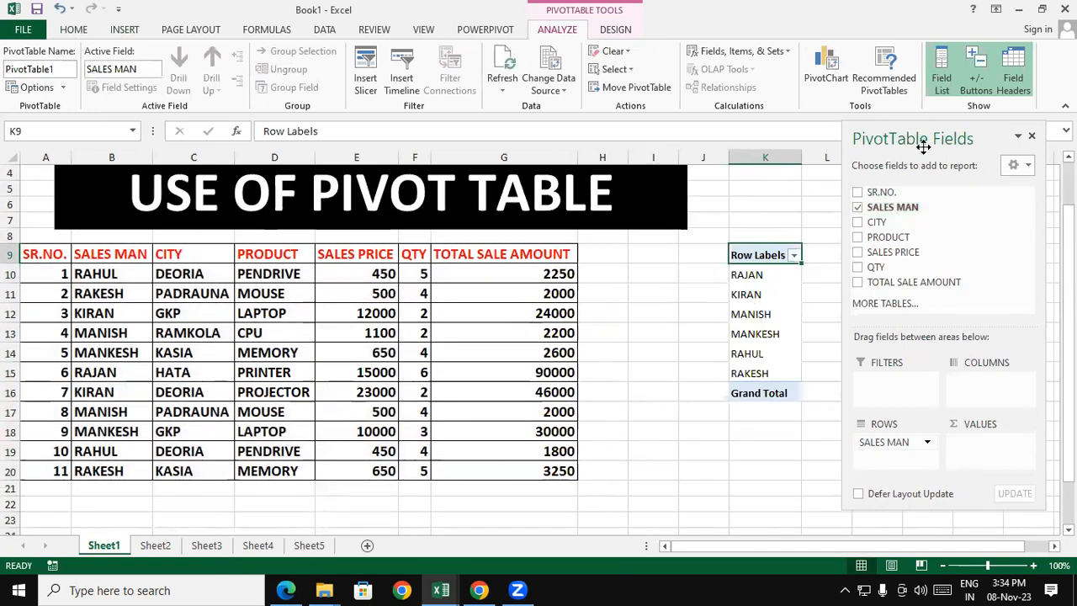
Add TOTAL SALE AMOUNT as a summed value and place the field list clear of the source table and PivotTable
left_click_drag(925, 127, 885, 151)
left_click_drag(591, 243, 406, 535)
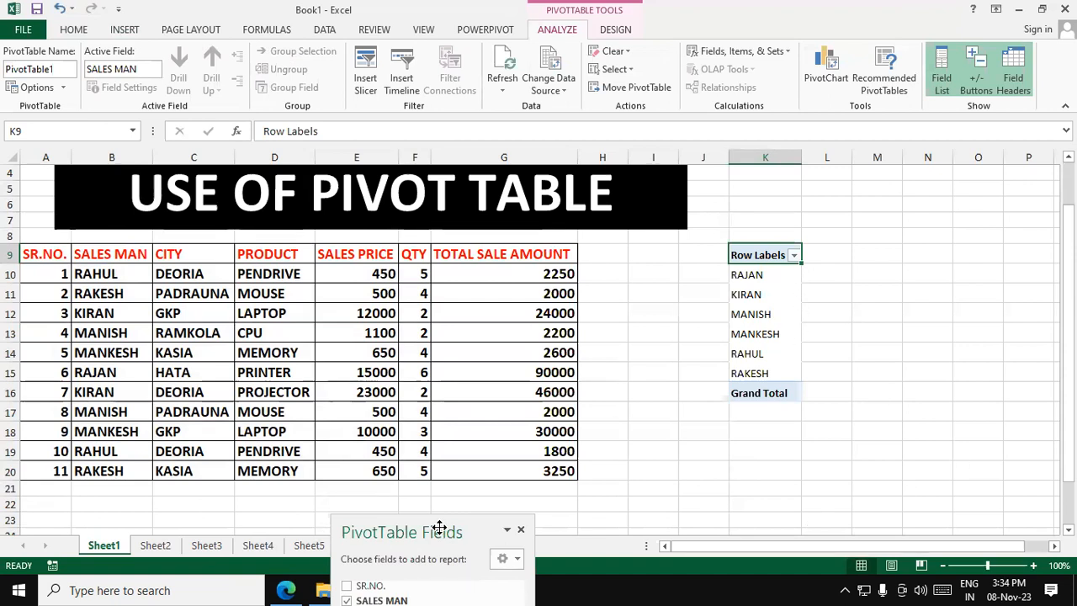
left_click_drag(503, 518, 680, 497)
left_click_drag(860, 481, 861, 481)
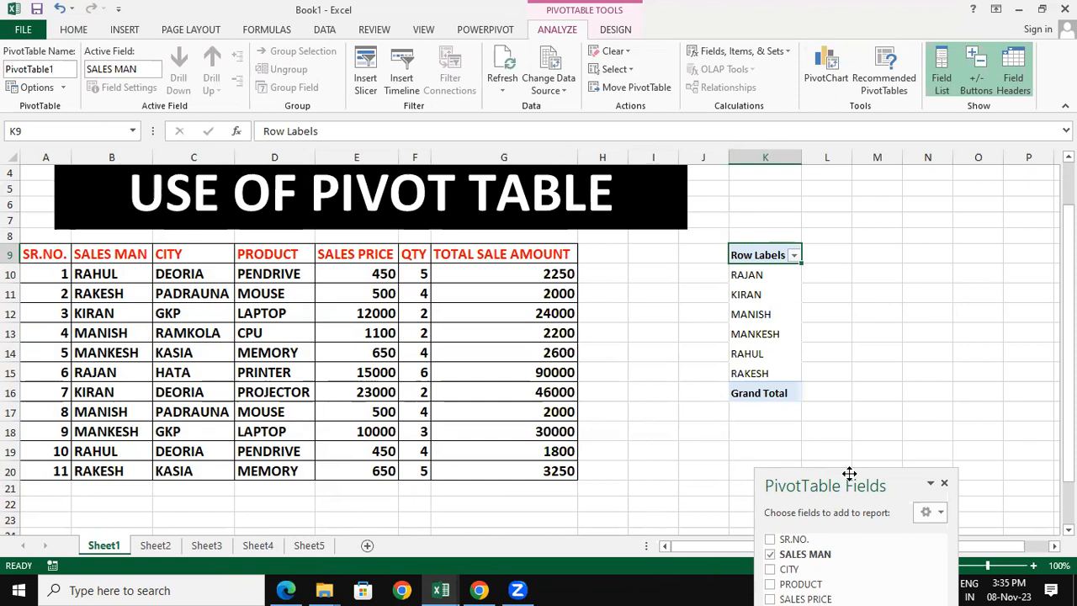
left_click_drag(848, 479, 852, 459)
left_click_drag(698, 368, 598, 152)
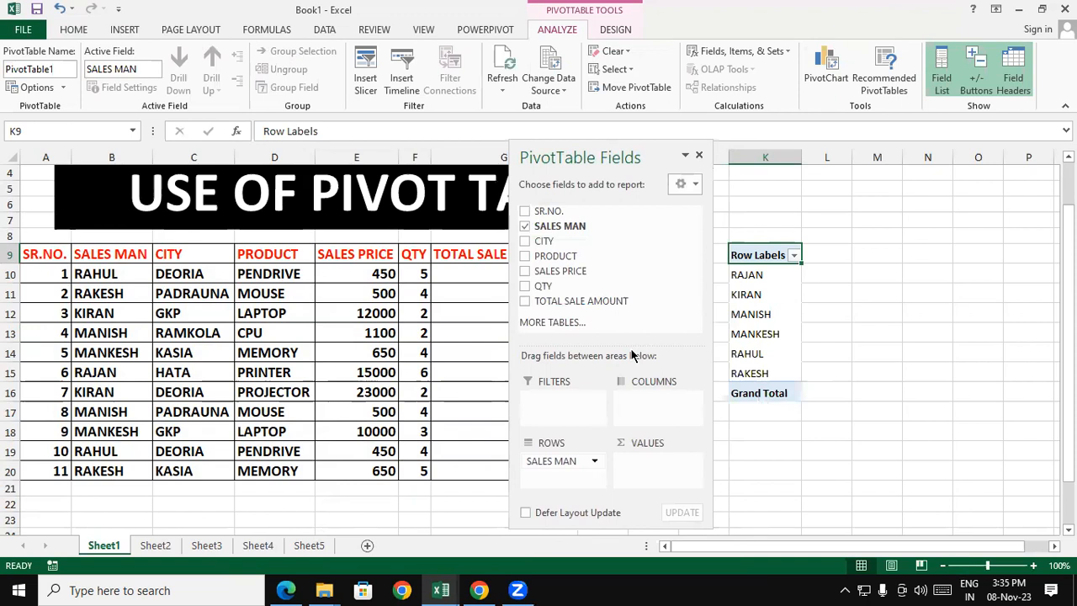
left_click(525, 301)
left_click_drag(613, 156, 810, 480)
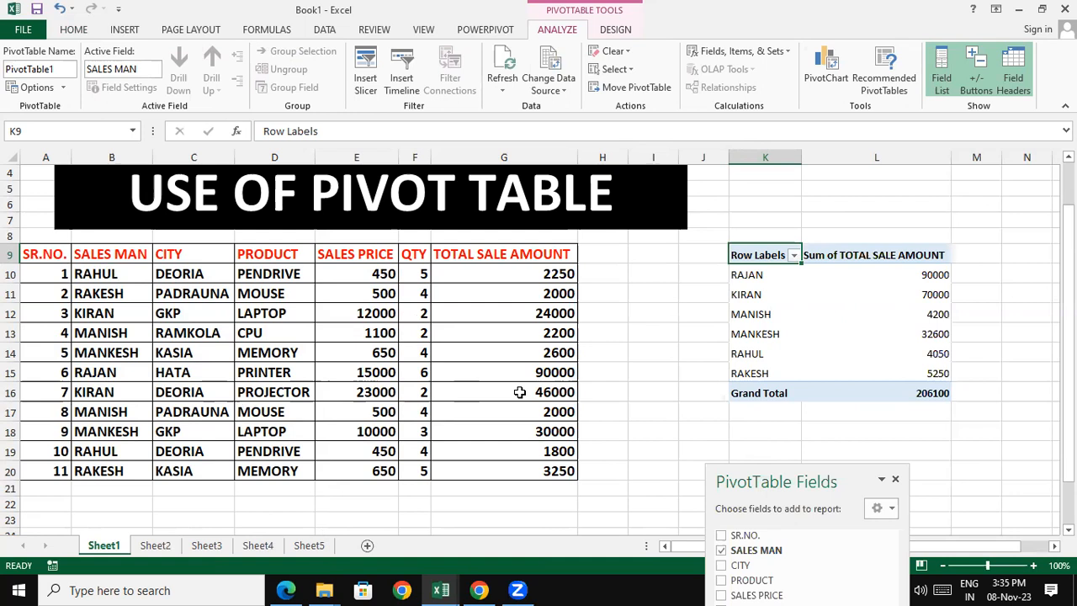
mouse_move(845, 303)
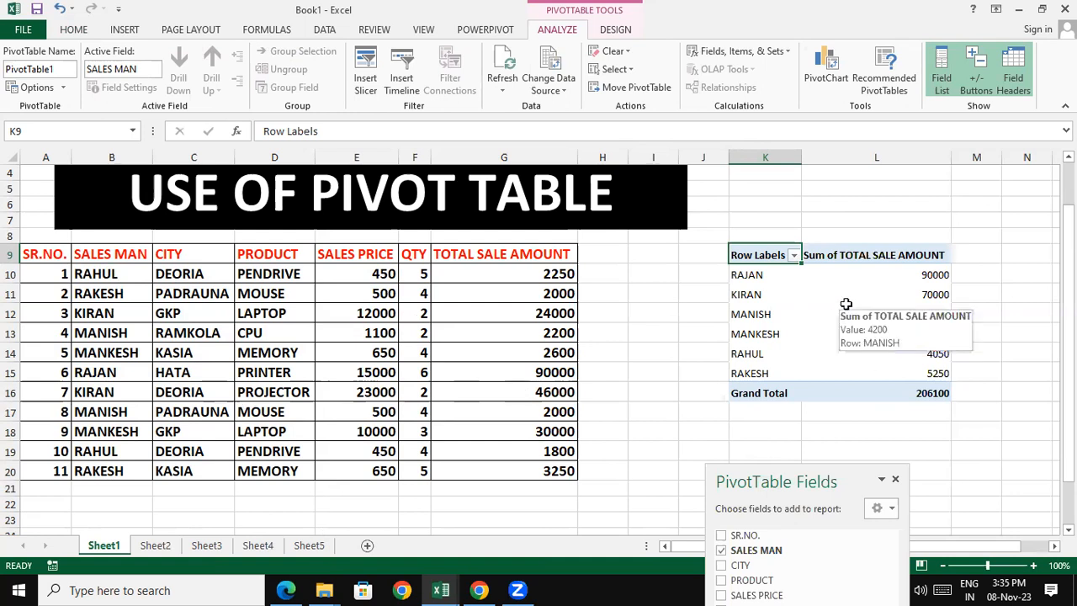
Add the PRODUCT field to the rows beneath SALES MAN and move the field list off the tables
left_click_drag(793, 477, 577, 158)
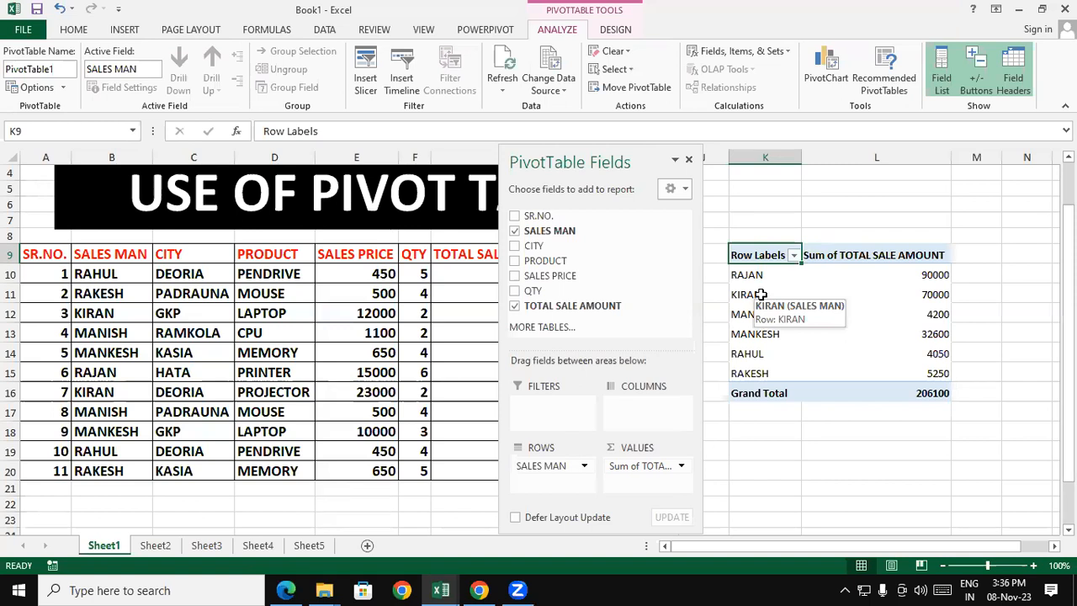
left_click(512, 260)
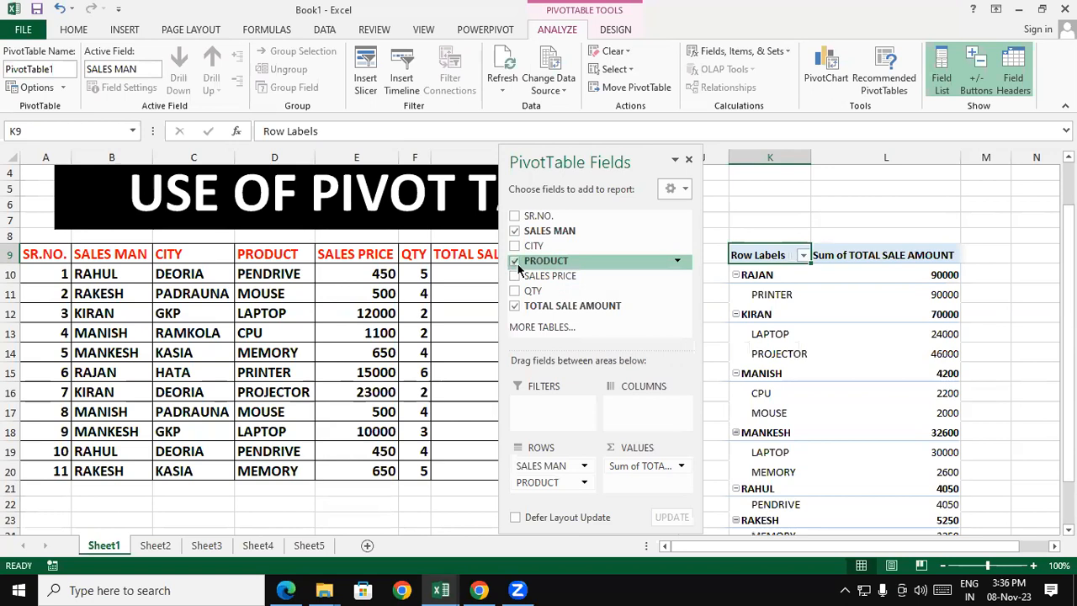
left_click_drag(584, 157, 550, 520)
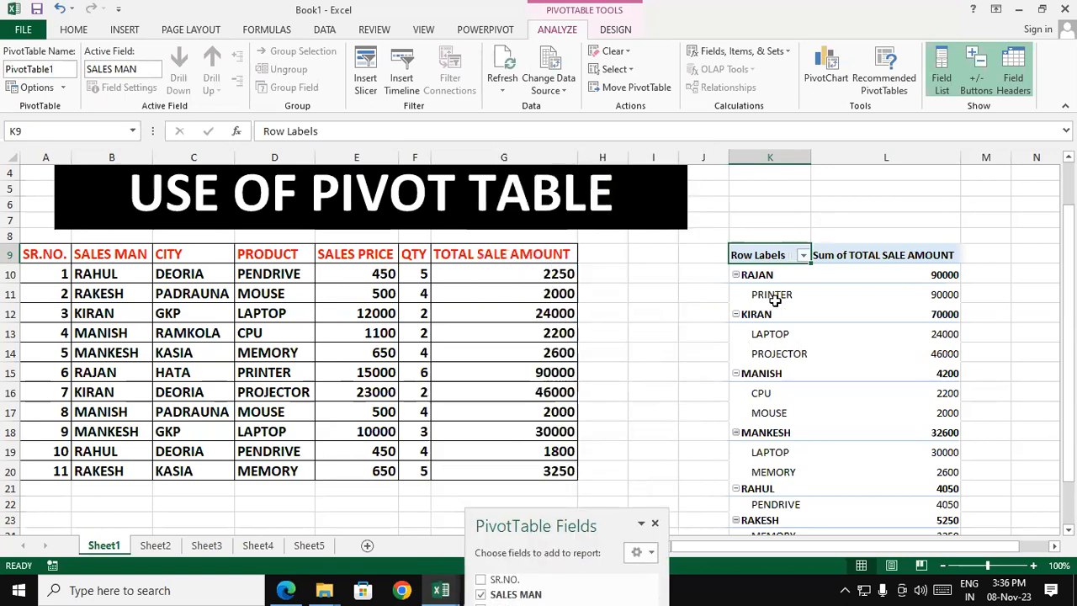
mouse_move(933, 296)
mouse_move(945, 316)
mouse_move(957, 379)
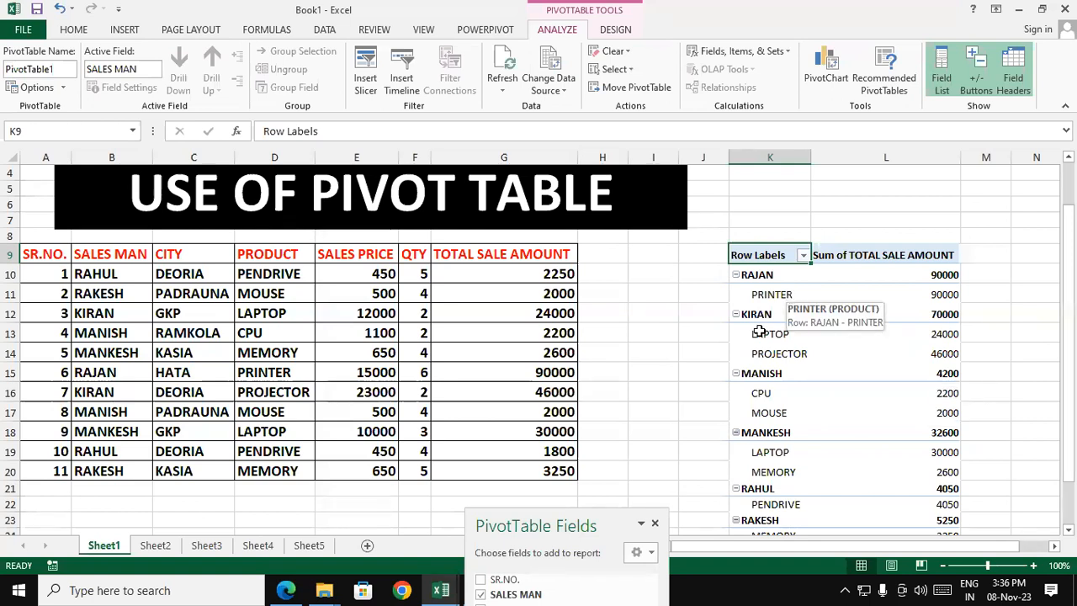
Add the QTY field to the PivotTable as a second summed value
left_click_drag(548, 443, 463, 202)
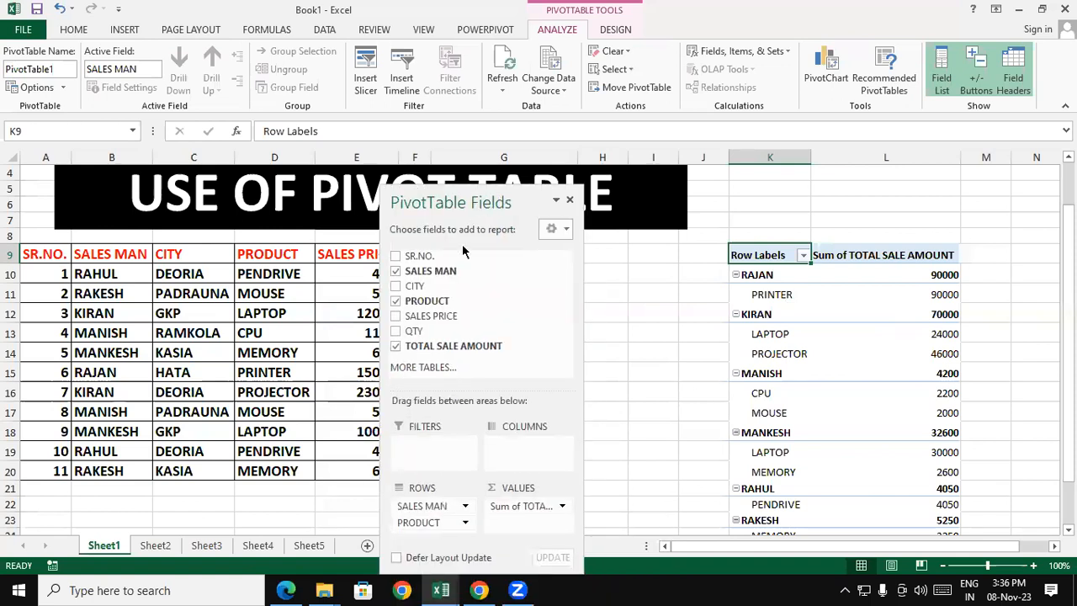
left_click(395, 331)
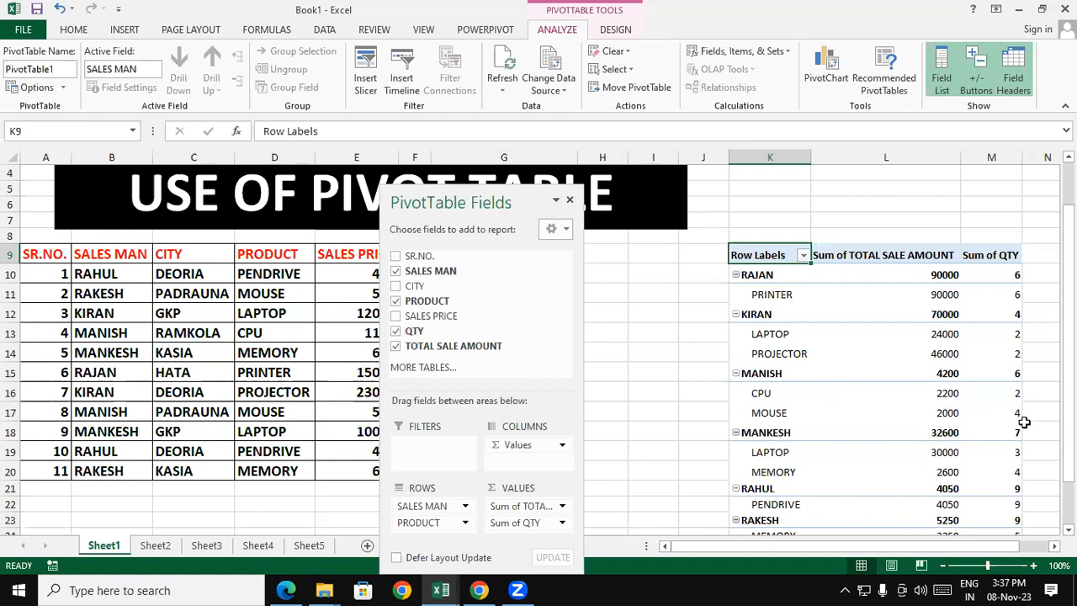
mouse_move(1031, 387)
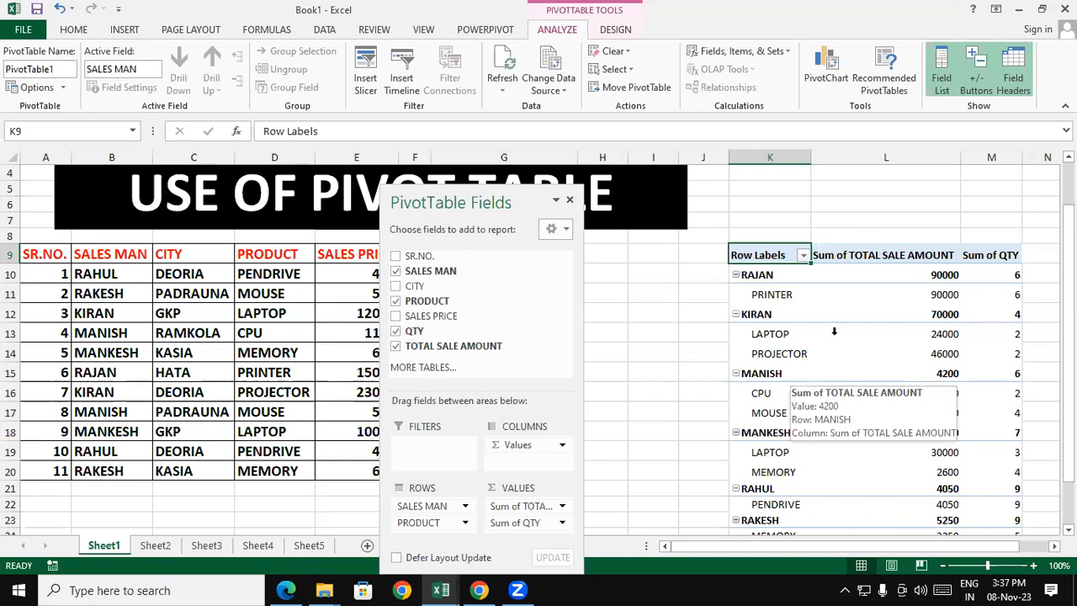
Add the CITY field as the innermost row level, beneath PRODUCT
left_click_drag(462, 203, 535, 113)
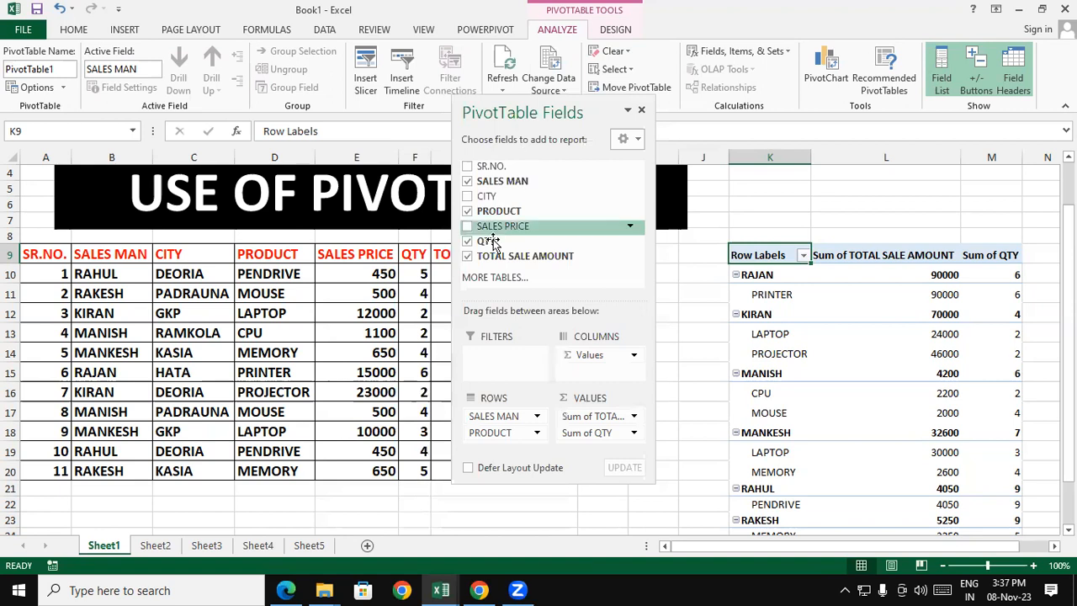
left_click(469, 197)
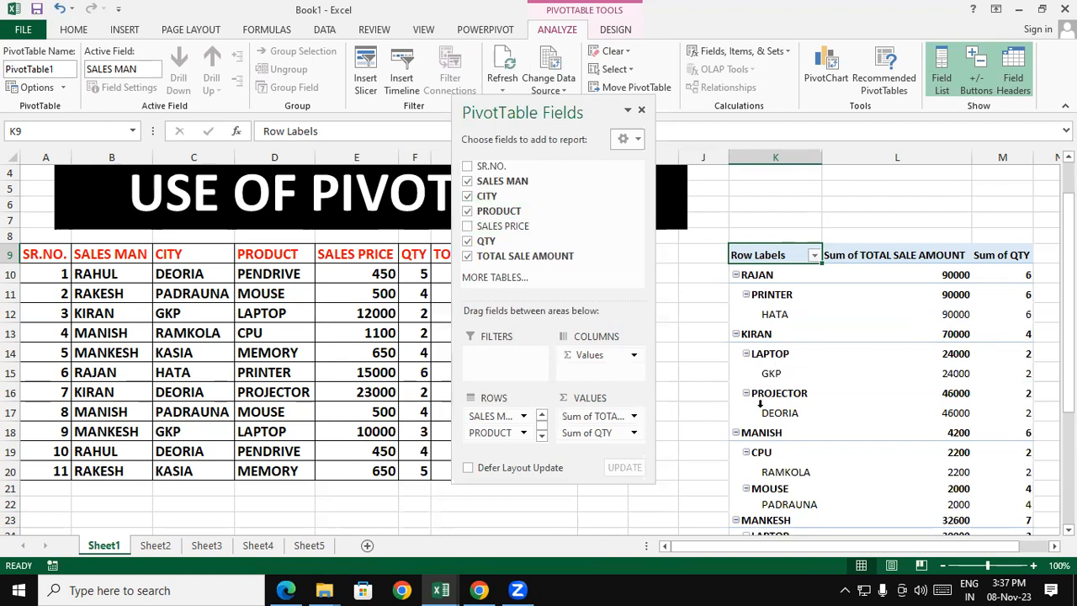
mouse_move(829, 418)
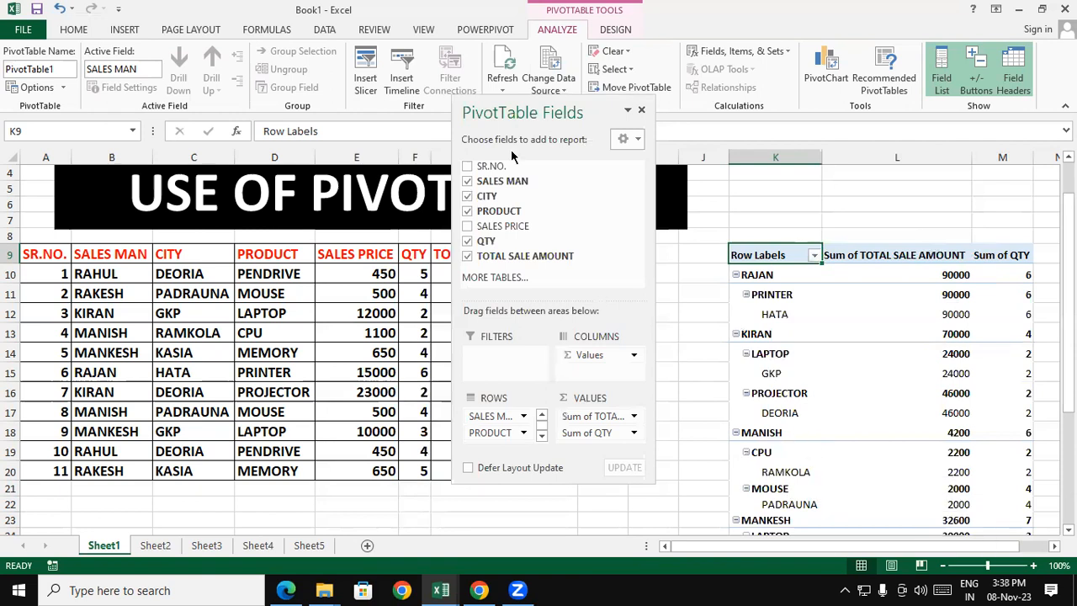
Move the SALES MAN field from the PivotTable rows to the columns area
left_click_drag(514, 104, 264, 35)
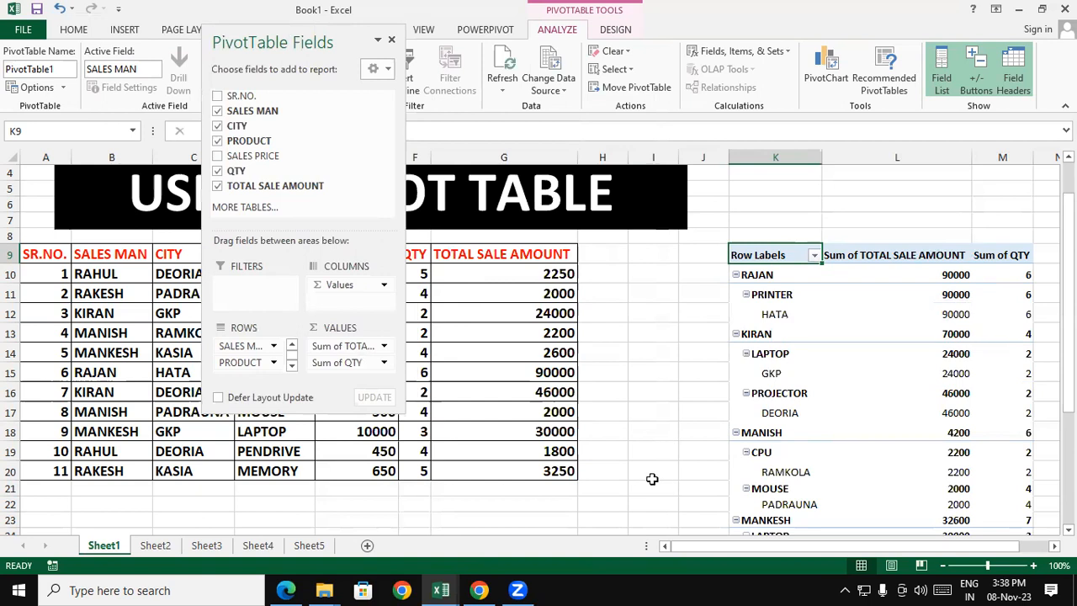
left_click(235, 348)
left_click_drag(234, 347, 335, 305)
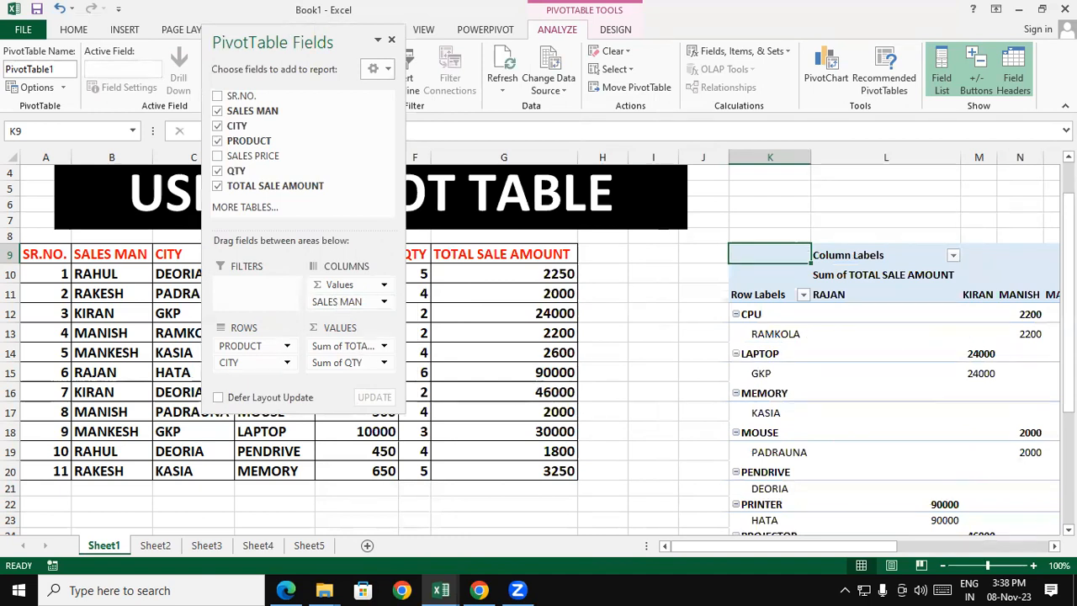
left_click(1053, 546)
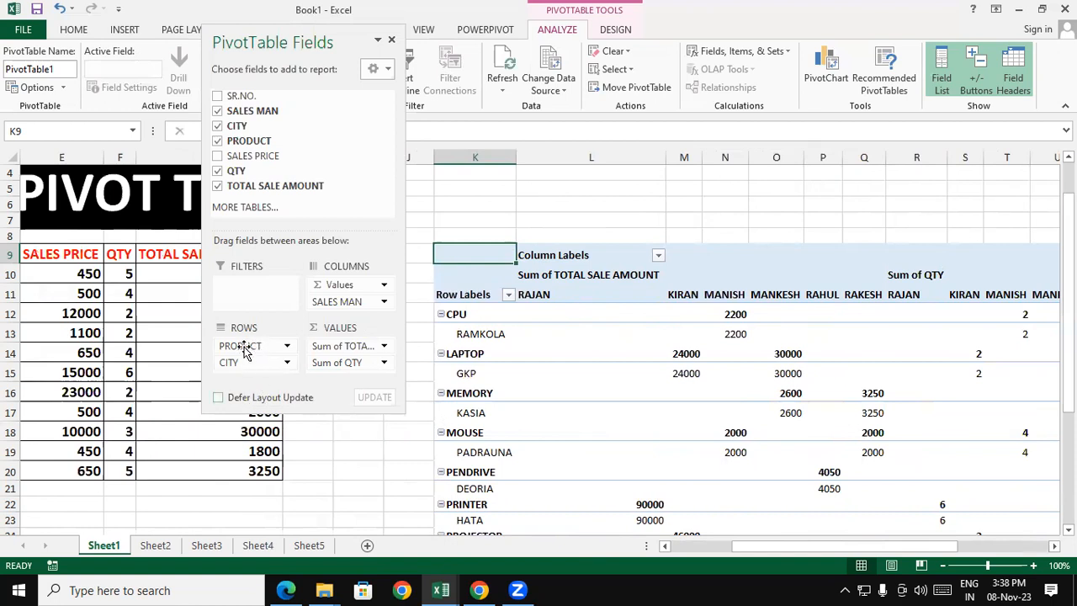
Try PRODUCT in the columns area, and return PRODUCT and SALES MAN to the rows in the order CITY, SALES MAN, PRODUCT
left_click_drag(252, 346, 340, 301)
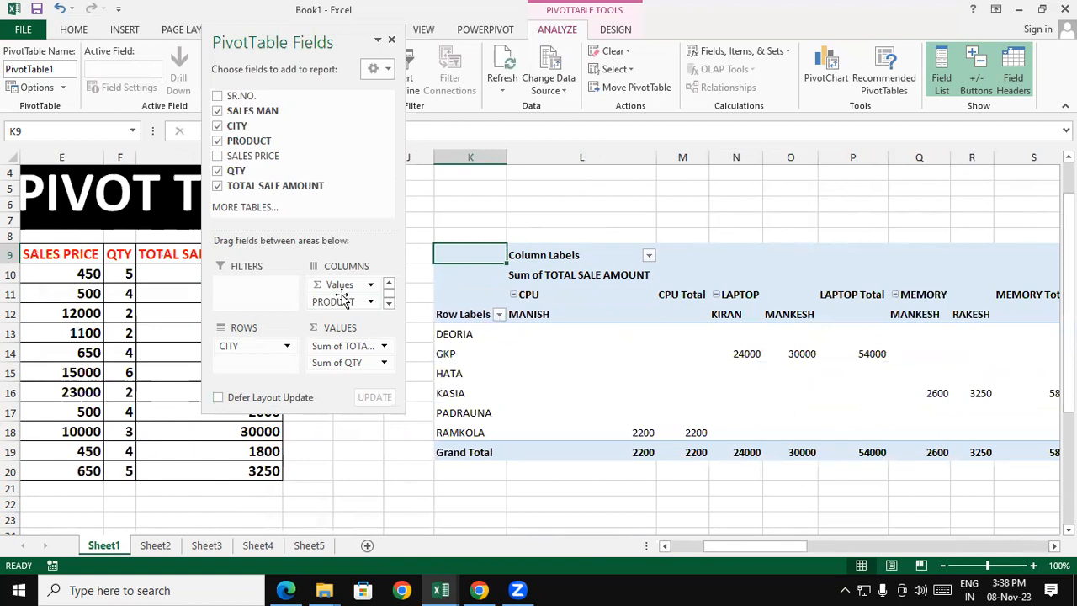
left_click_drag(332, 305, 244, 362)
left_click_drag(329, 303, 249, 362)
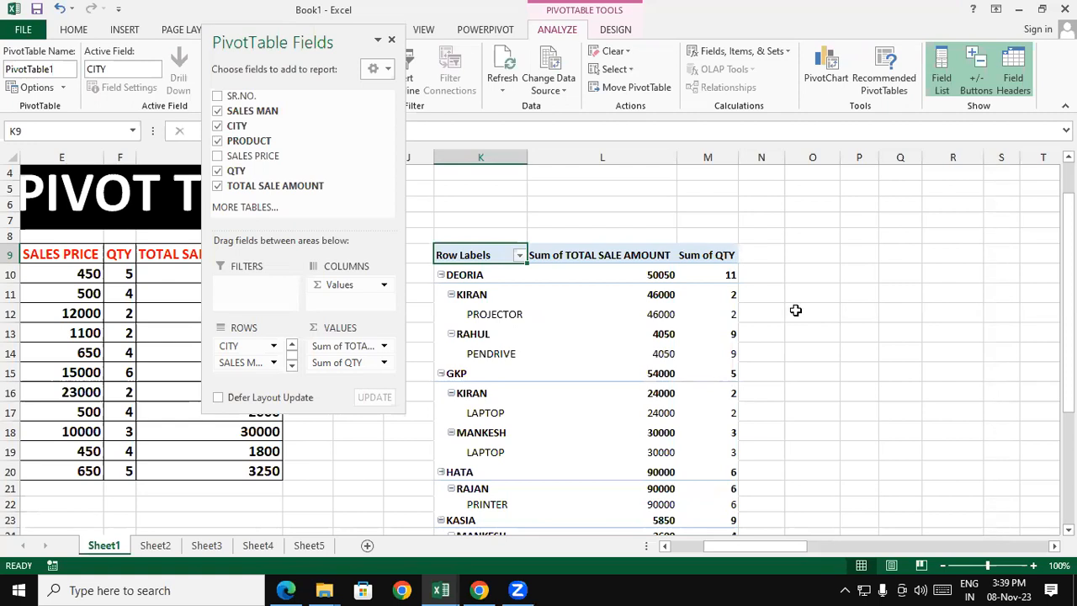
Remove QTY, PRODUCT and CITY from the PivotTable, keeping only SALES MAN and TOTAL SALE AMOUNT
left_click_drag(307, 42, 903, 120)
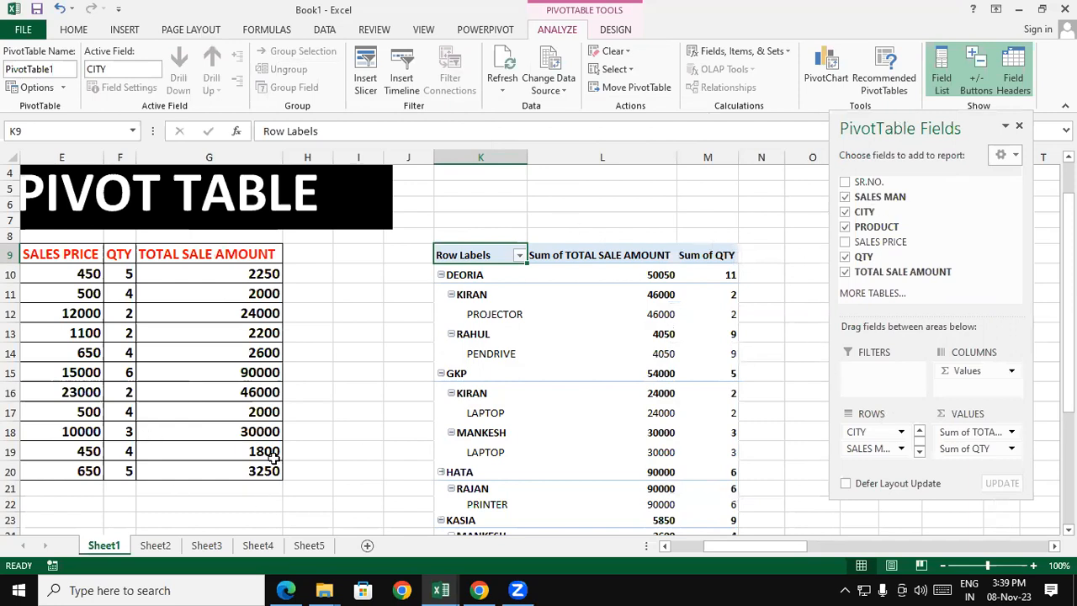
left_click(664, 547)
left_click(664, 546)
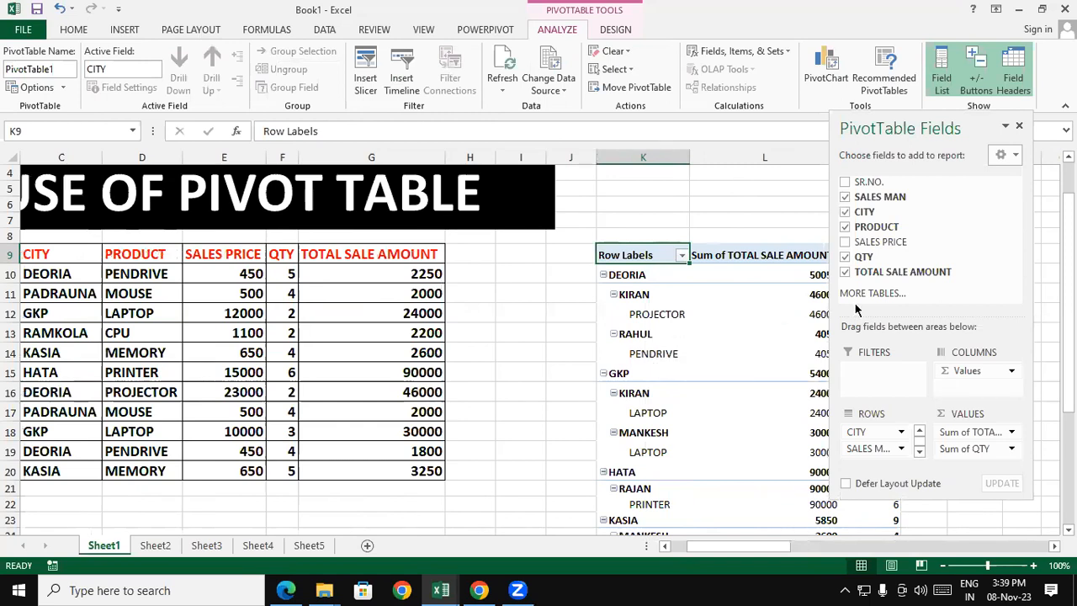
left_click(845, 258)
left_click(845, 226)
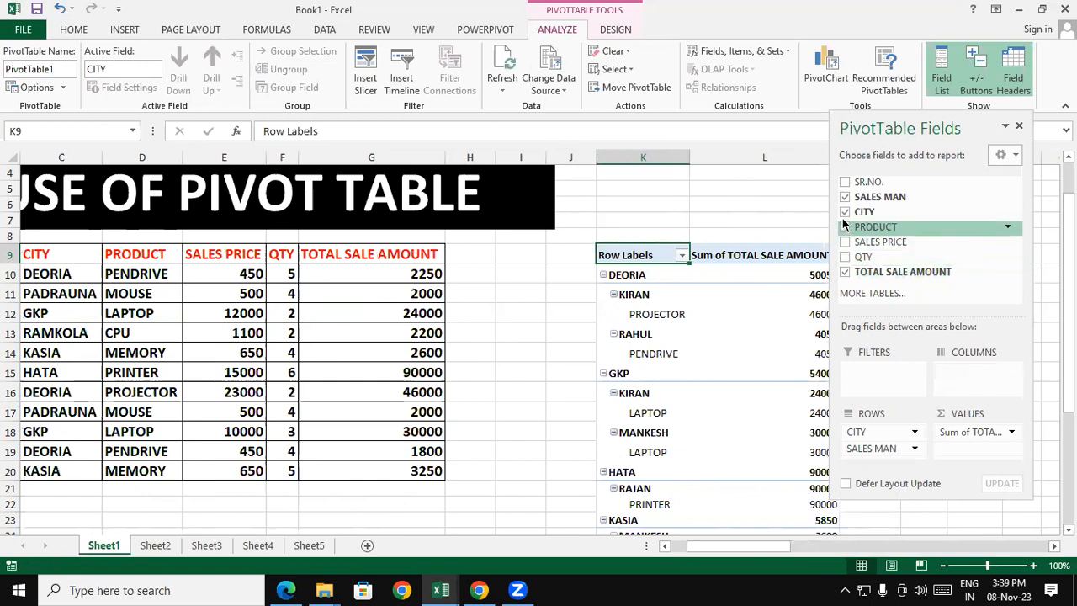
left_click(845, 211)
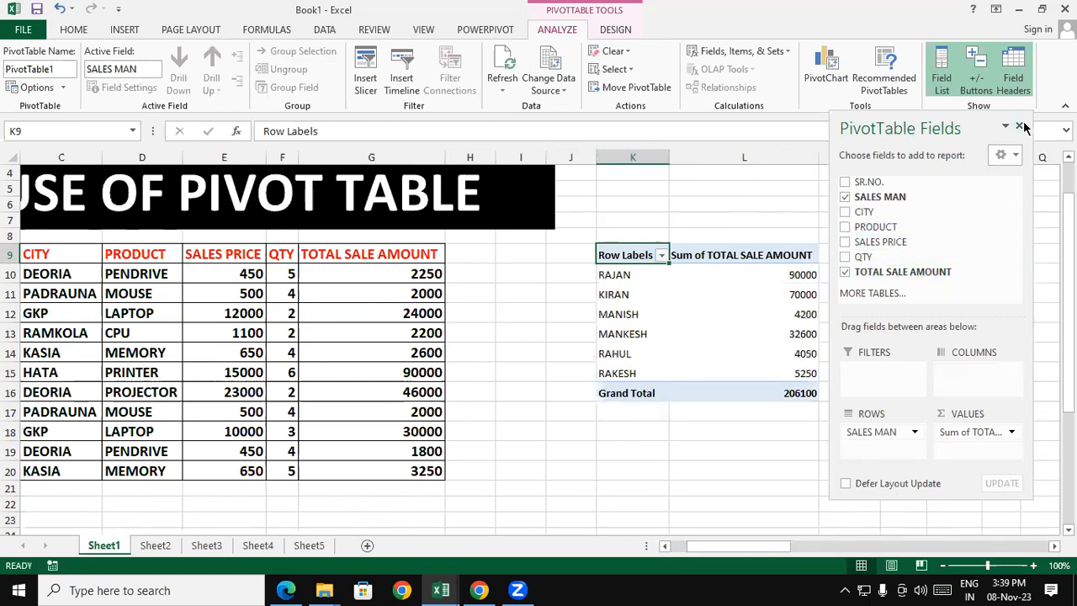
Move the field list away from the PivotTable and filter the row labels to only the first listed salesman
left_click_drag(944, 127, 248, 203)
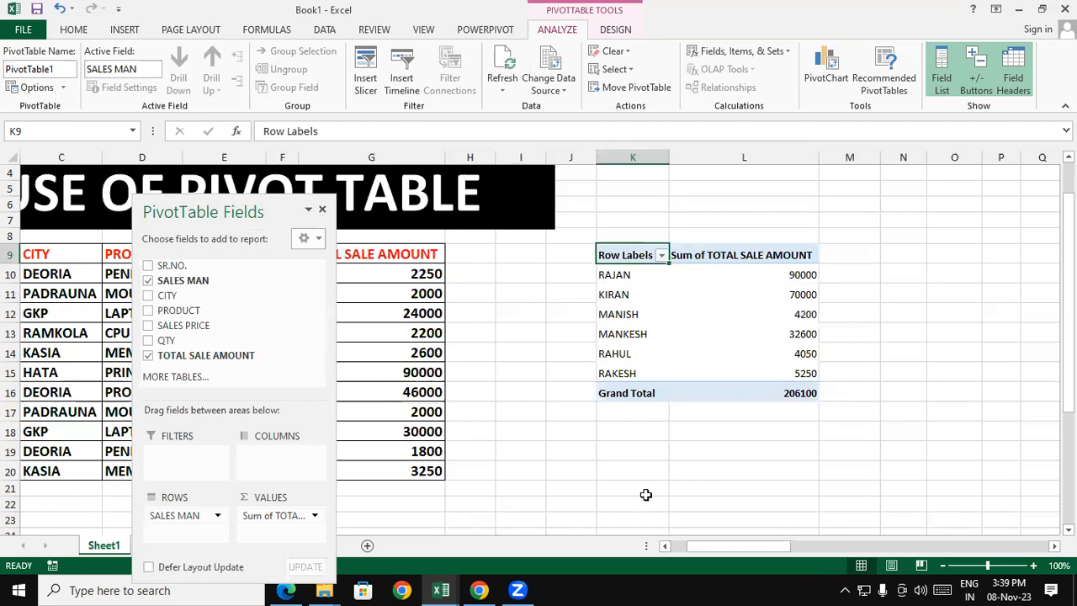
left_click(662, 255)
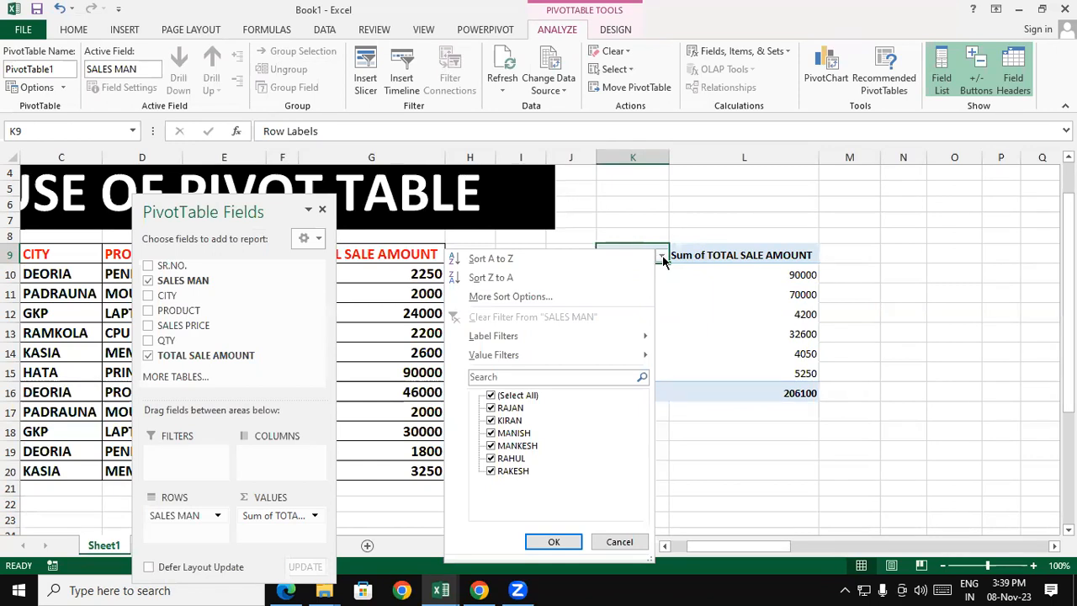
left_click(491, 396)
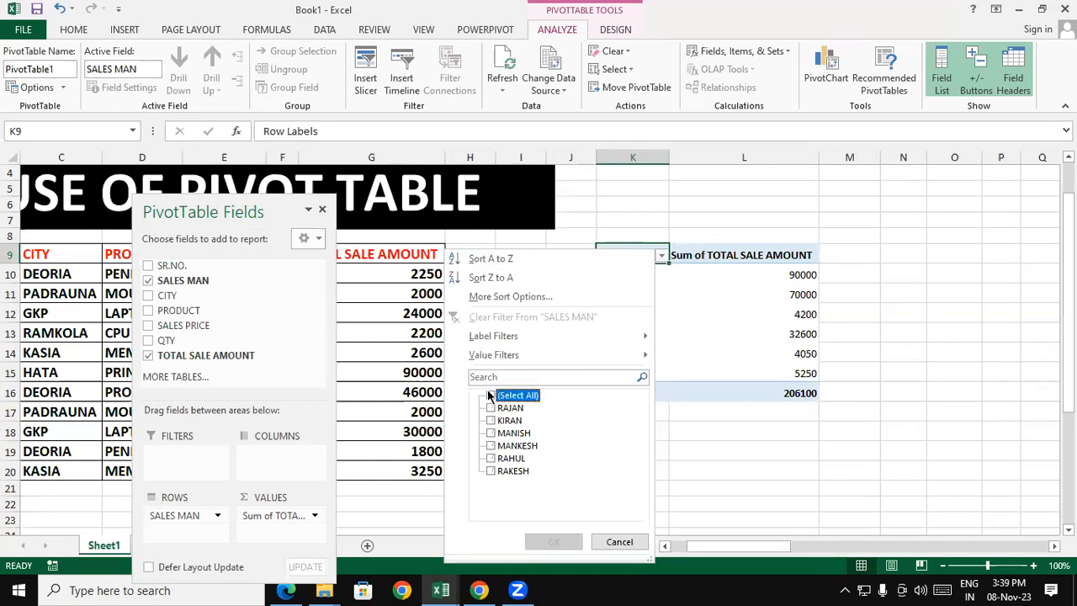
left_click(491, 408)
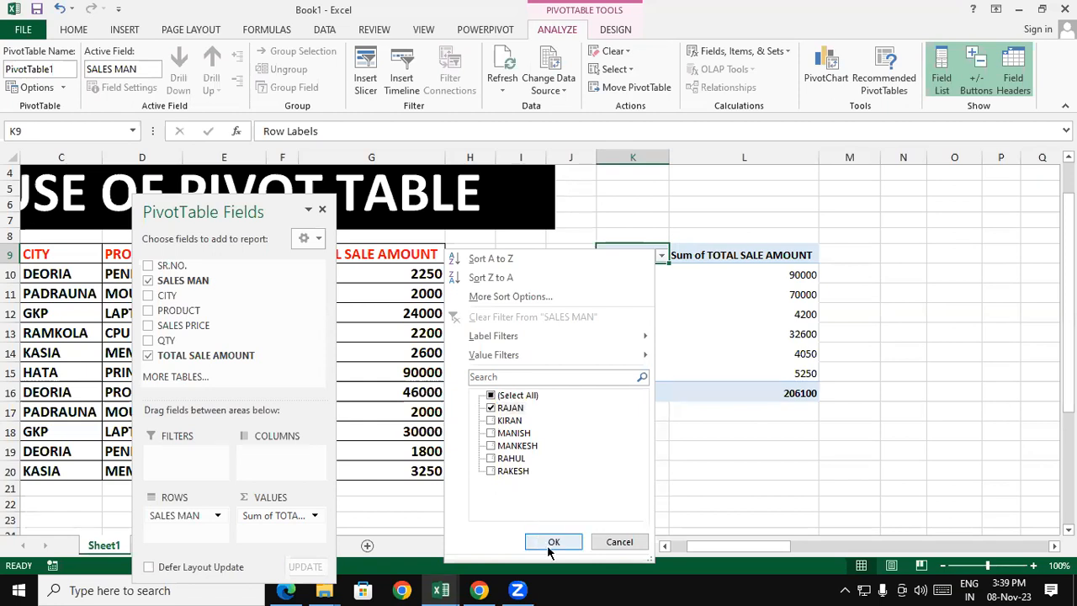
left_click(551, 542)
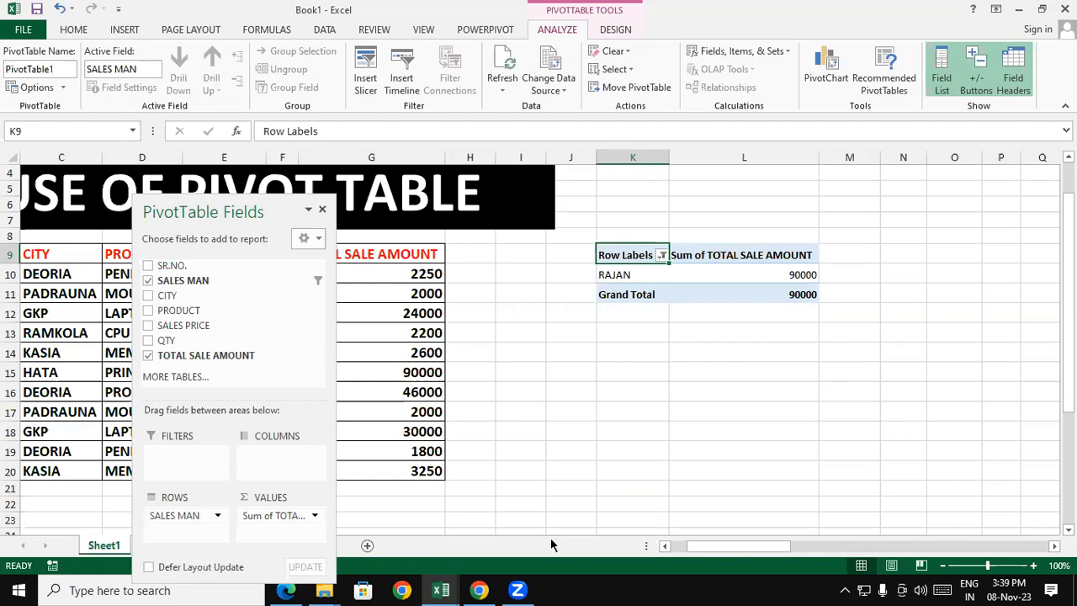
Change the SALES MAN row label filter to only the fourth listed salesman instead of the first
left_click(661, 255)
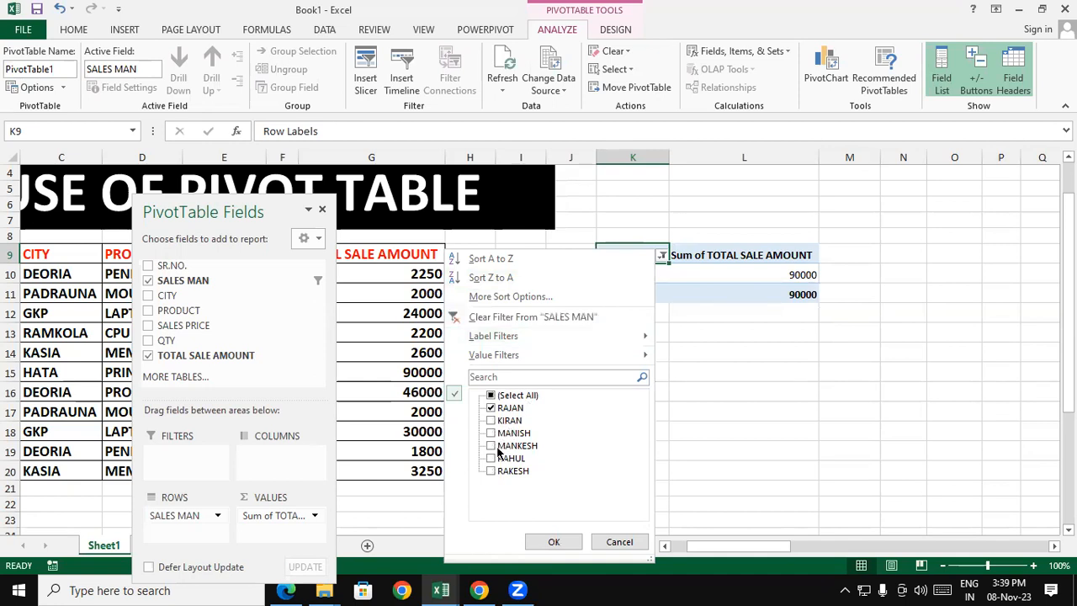
left_click(491, 445)
left_click(491, 408)
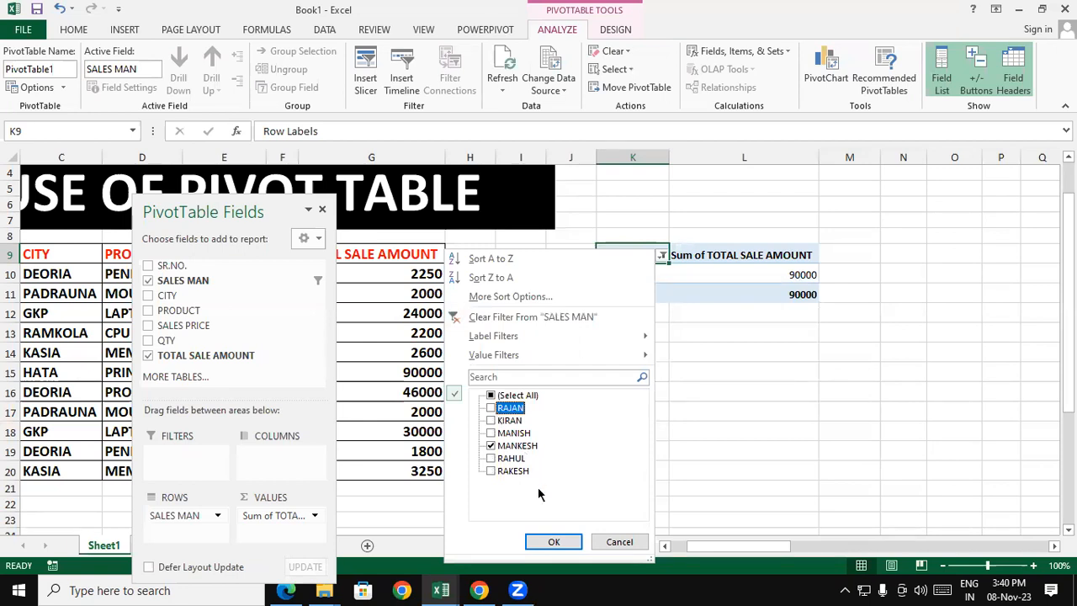
left_click(553, 541)
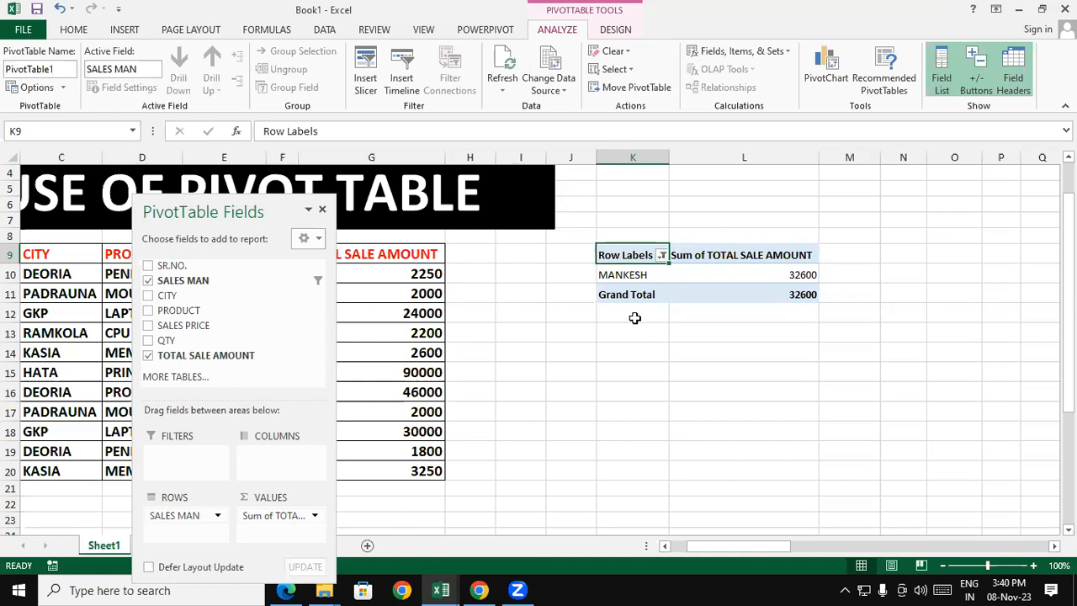
Reset the SALES MAN row label filter to include all salesmen
left_click(662, 255)
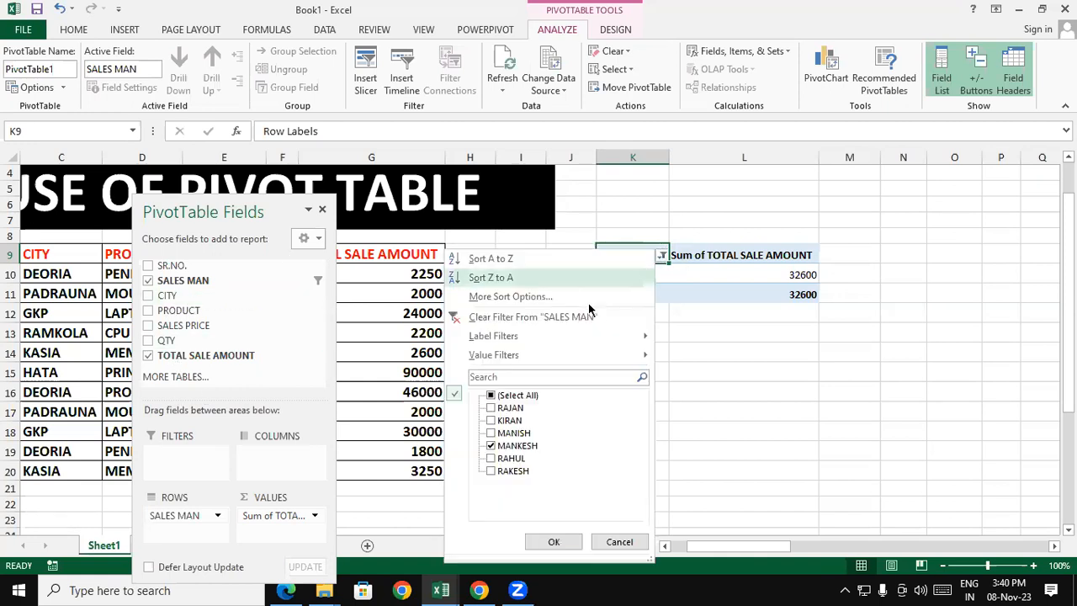
left_click(490, 396)
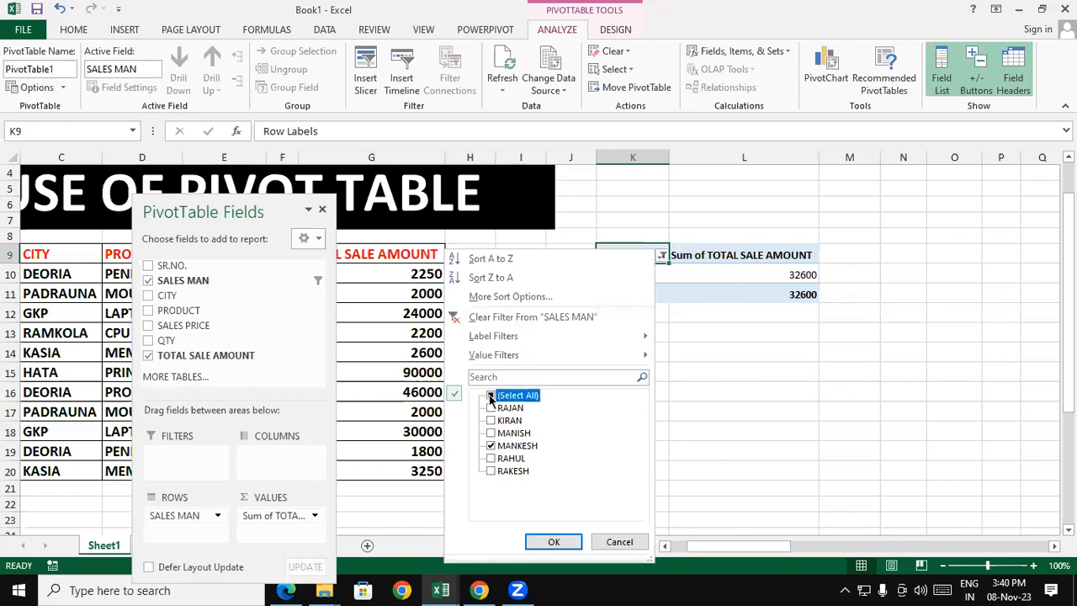
left_click(554, 541)
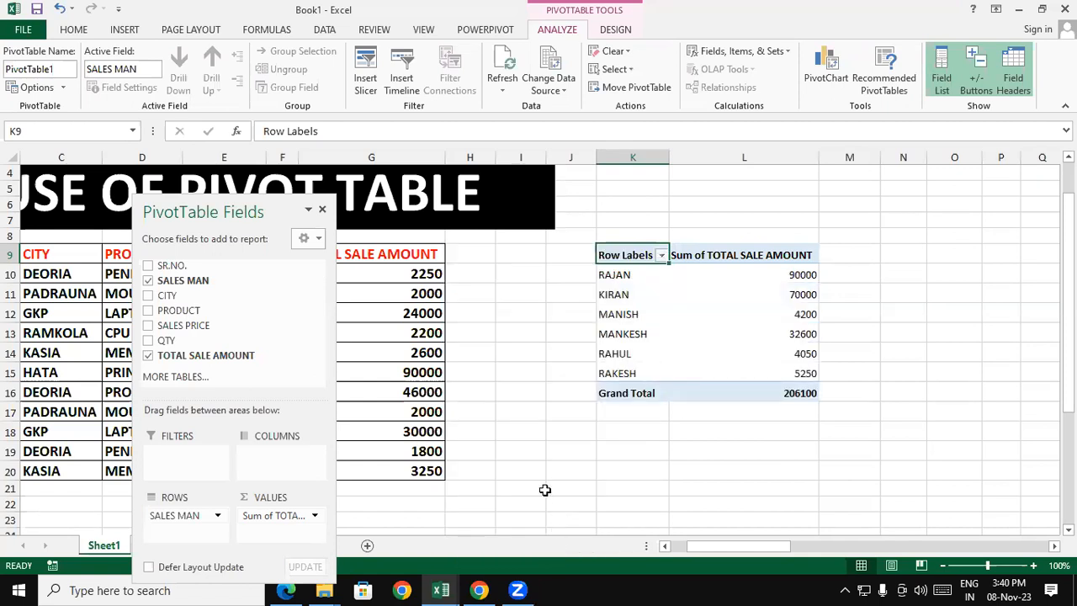
Add the PRODUCT field beneath SALES MAN in the PivotTable rows and close the field list
left_click(148, 311)
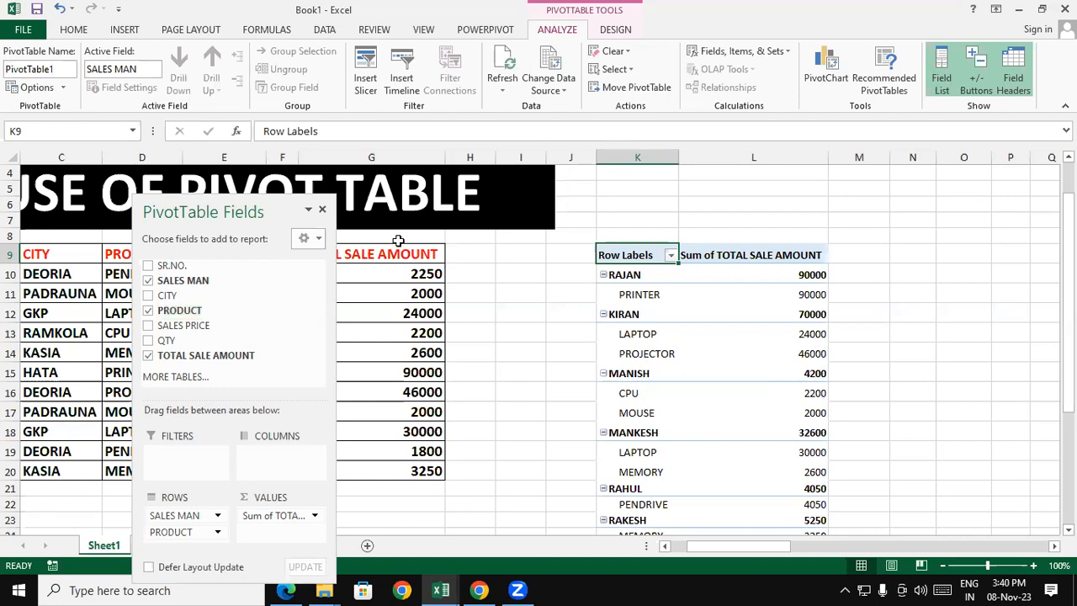
left_click(323, 212)
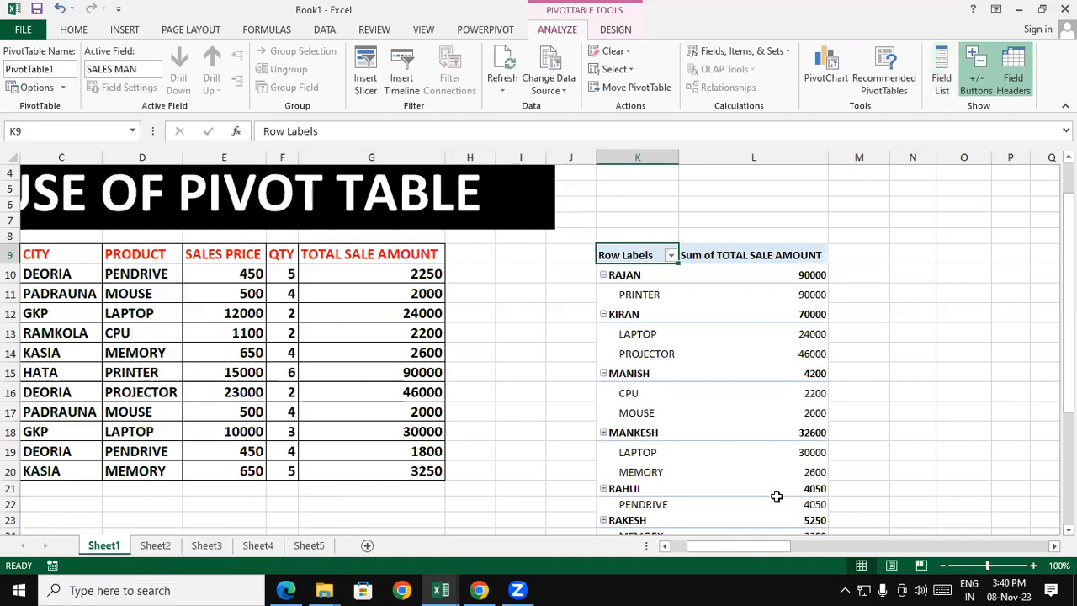
left_click(886, 375)
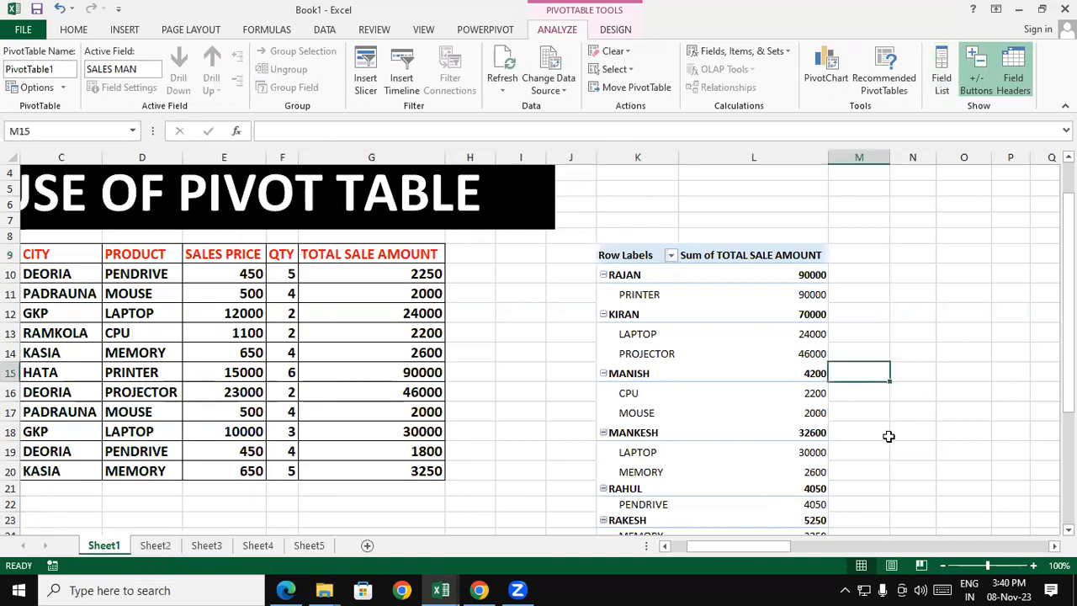
left_click_drag(753, 545, 688, 542)
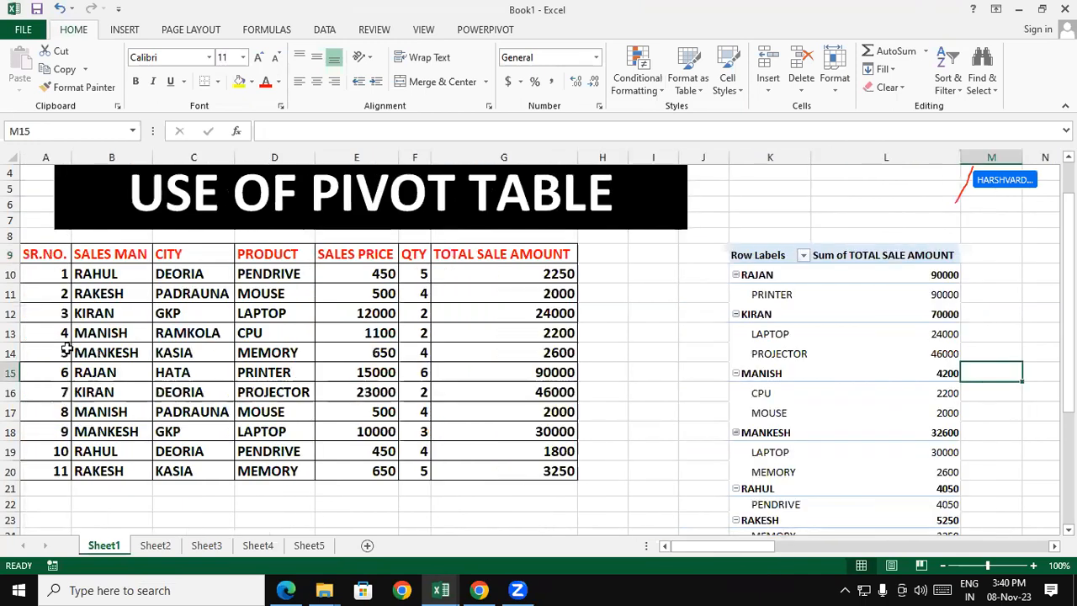
left_click_drag(46, 273, 549, 467)
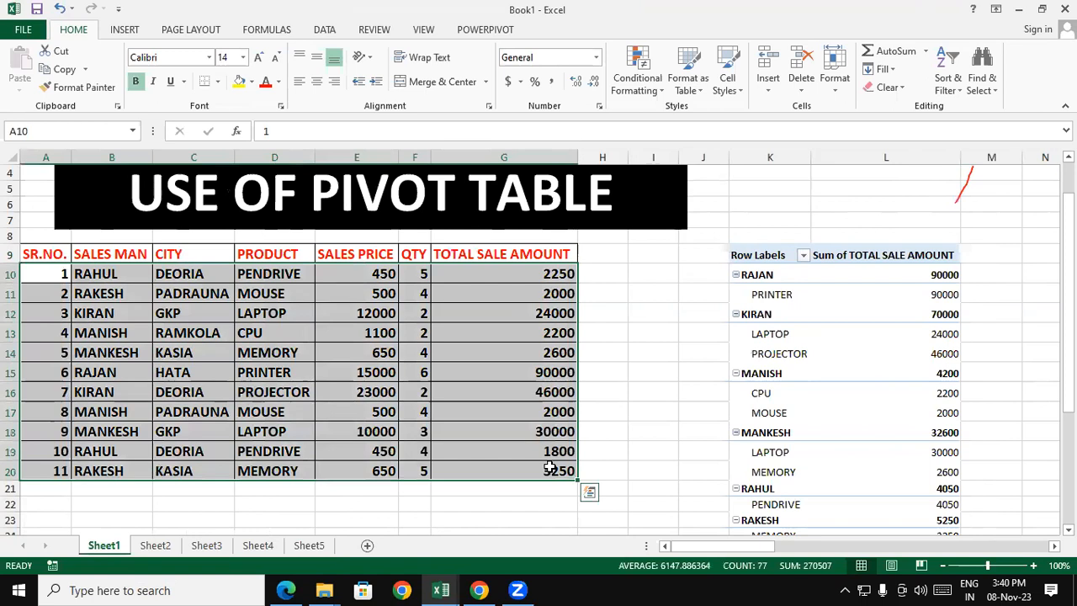
left_click(394, 412)
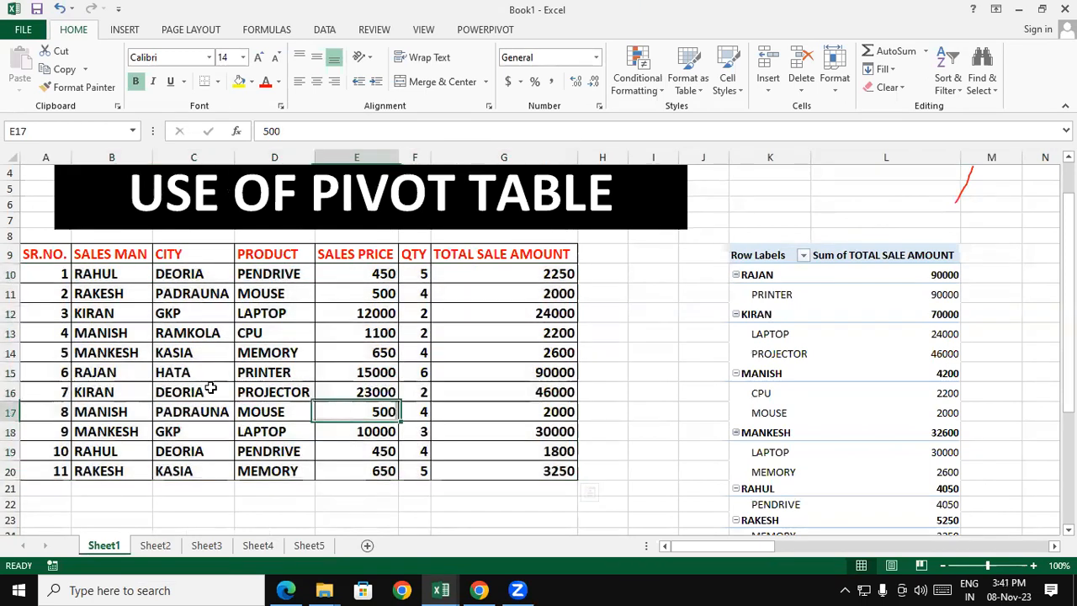
left_click_drag(74, 353, 467, 438)
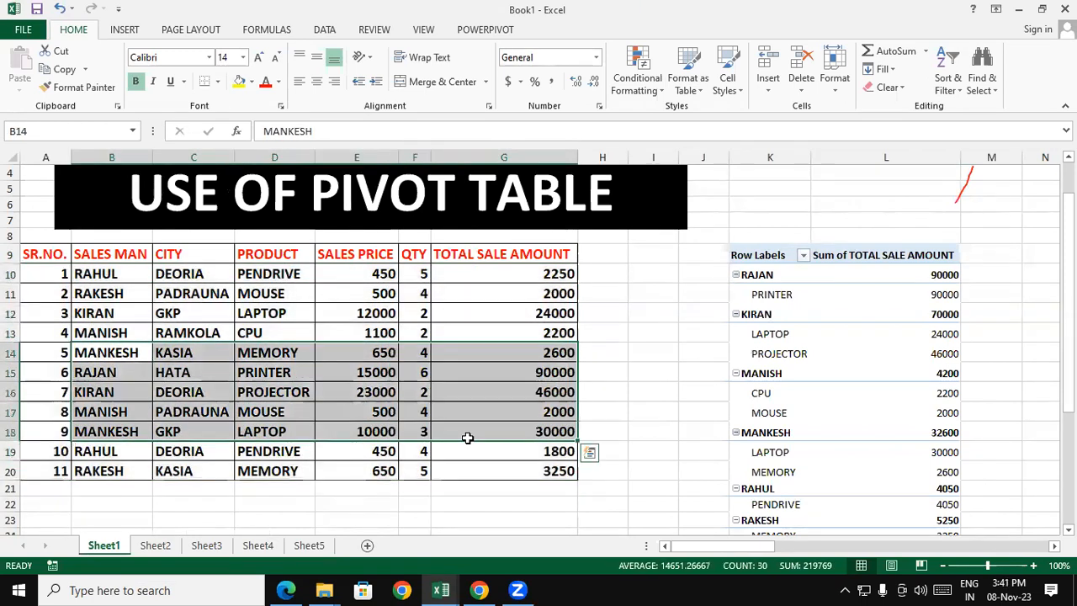